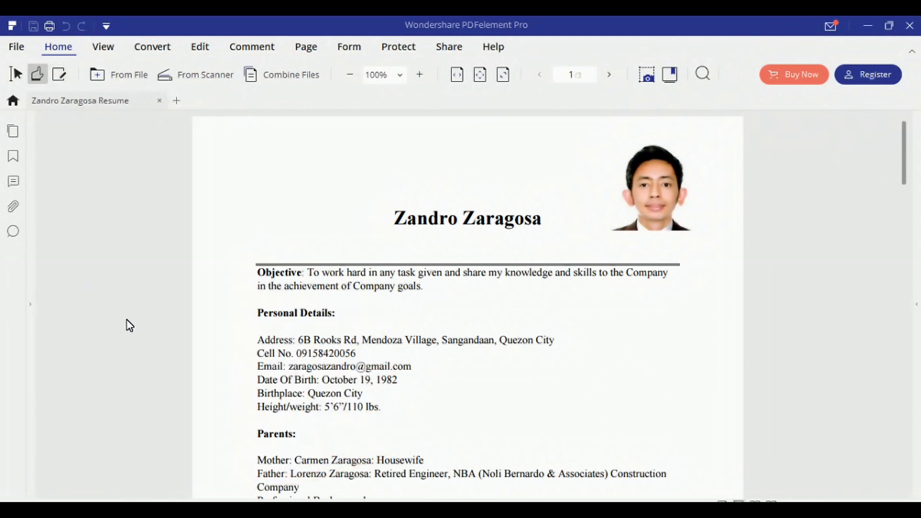
Convert the resume Word document from the REA NINJA folder to PDF and open it.
left_click(17, 48)
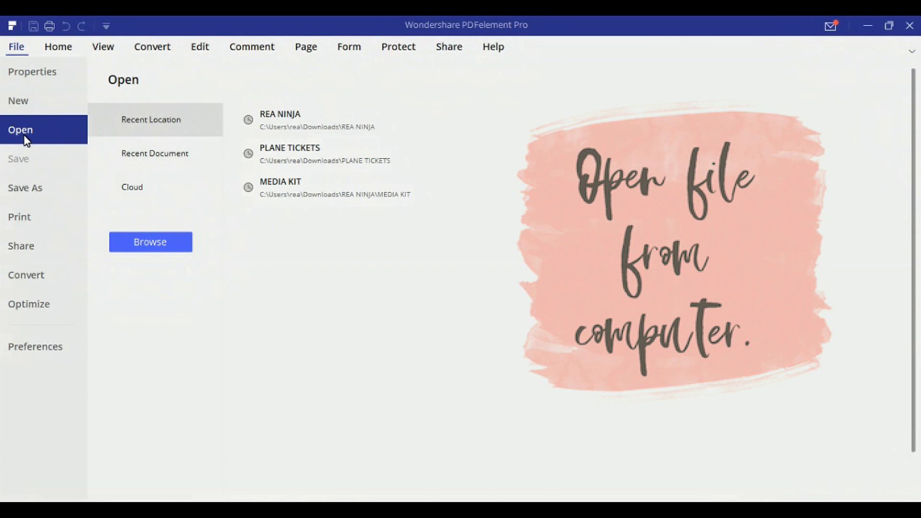
left_click(151, 243)
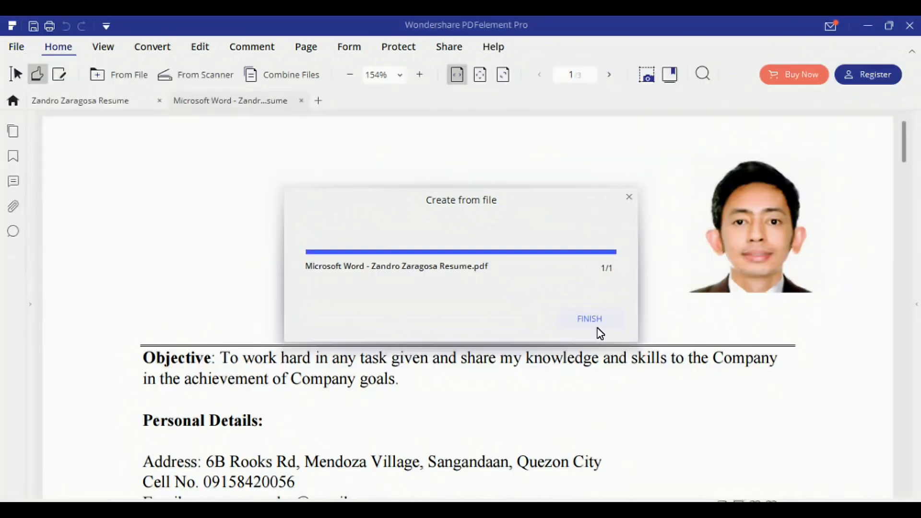
left_click(597, 322)
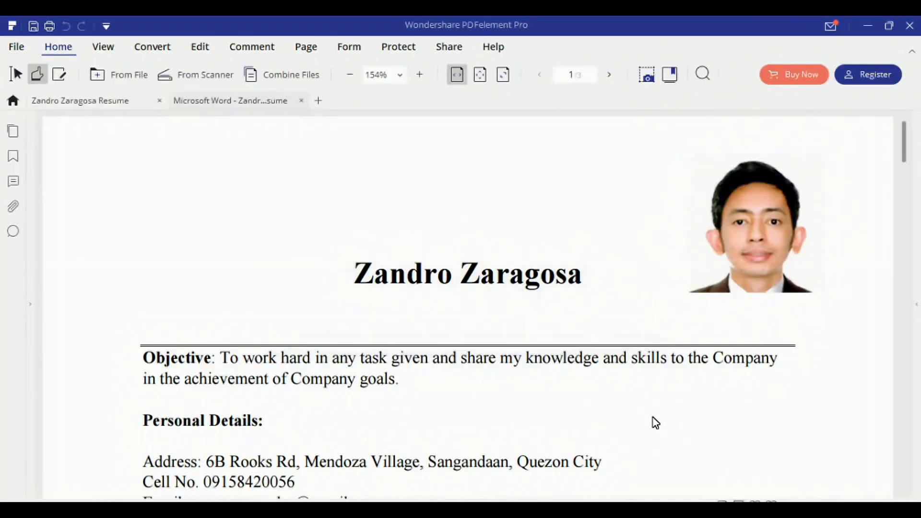
View the converted resume PDF at 100% zoom and scroll down the page.
left_click(351, 74)
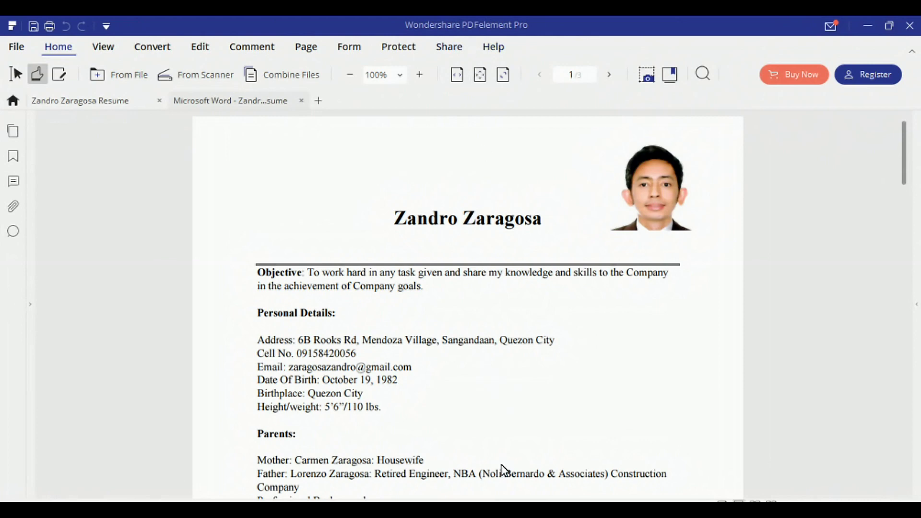
scroll(505, 470, "down", 3)
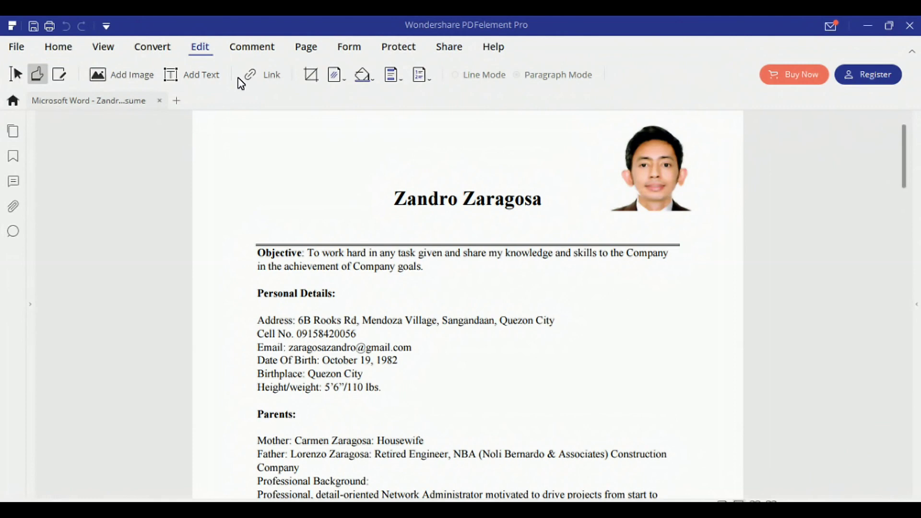
Enable text editing and replace 'skills' with 'expertise' in the Objective paragraph.
left_click(59, 77)
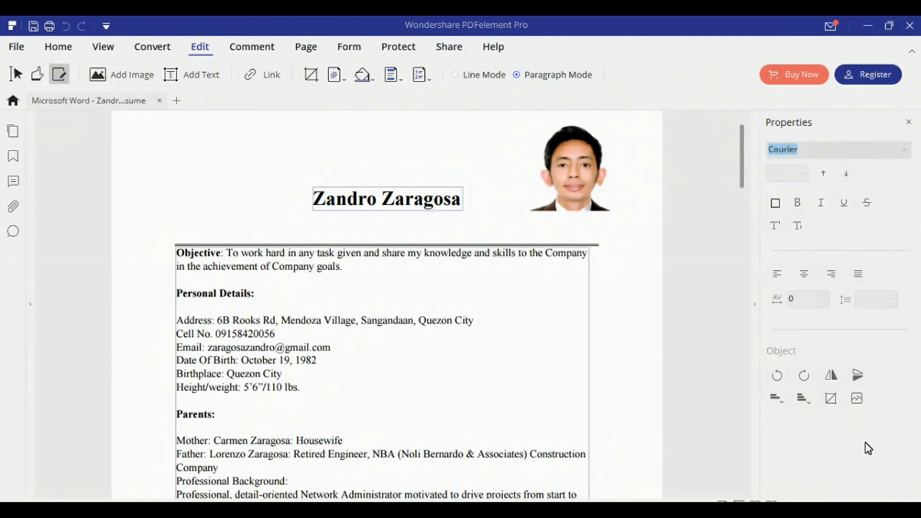
scroll(364, 247, "down", 1)
left_click(364, 247)
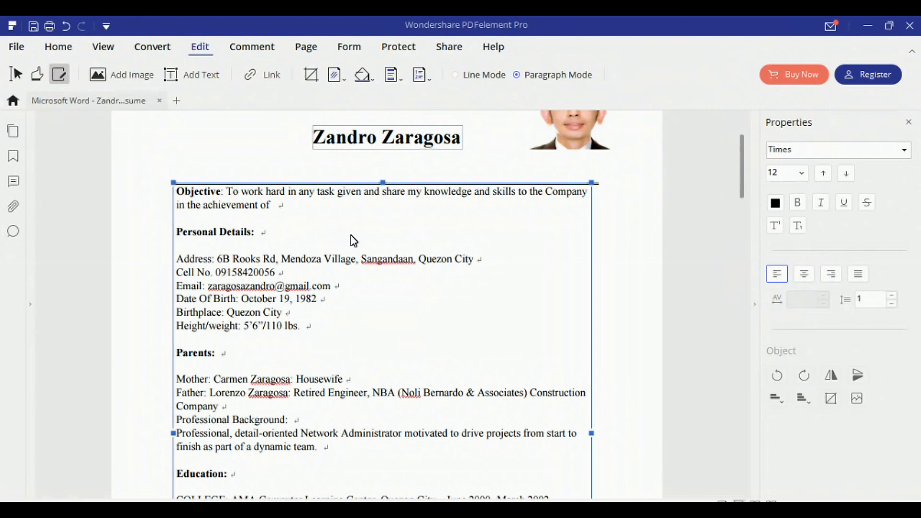
left_click(421, 196, "shift")
left_click(430, 219)
key("shift+Left")
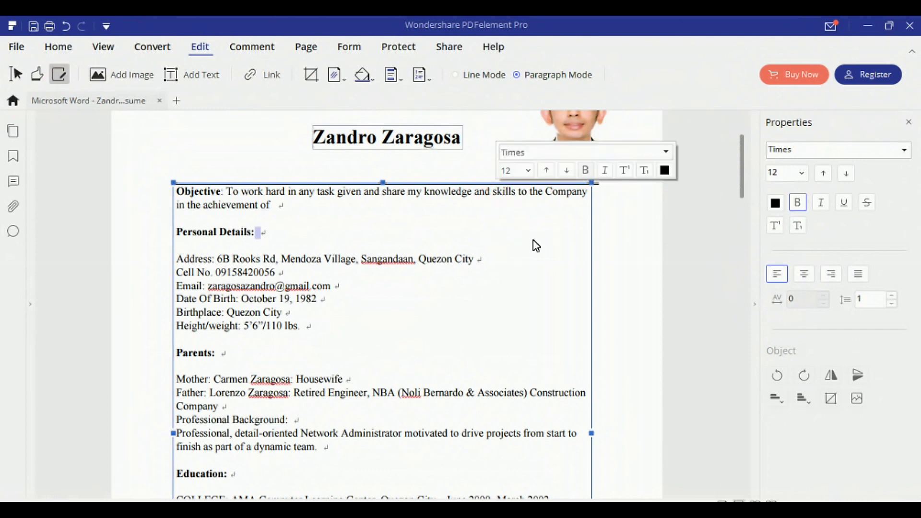
double_click(517, 192)
type("expert")
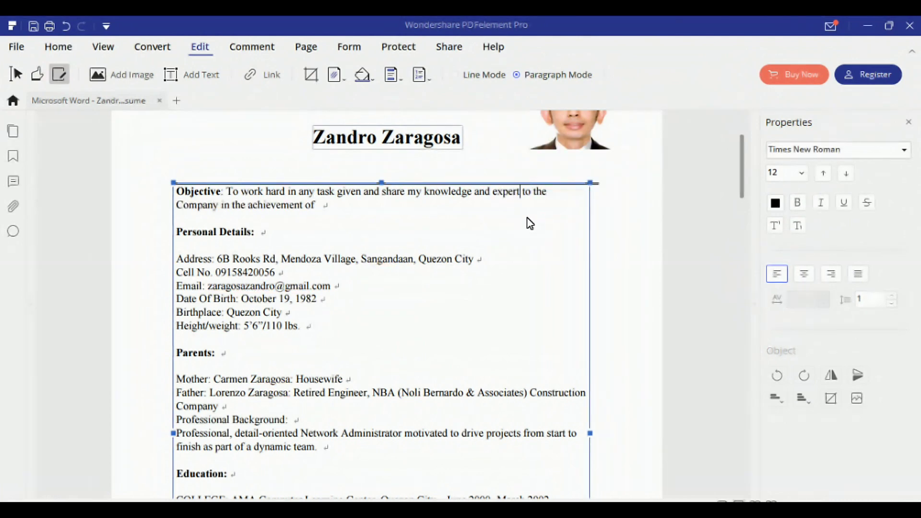
type("is")
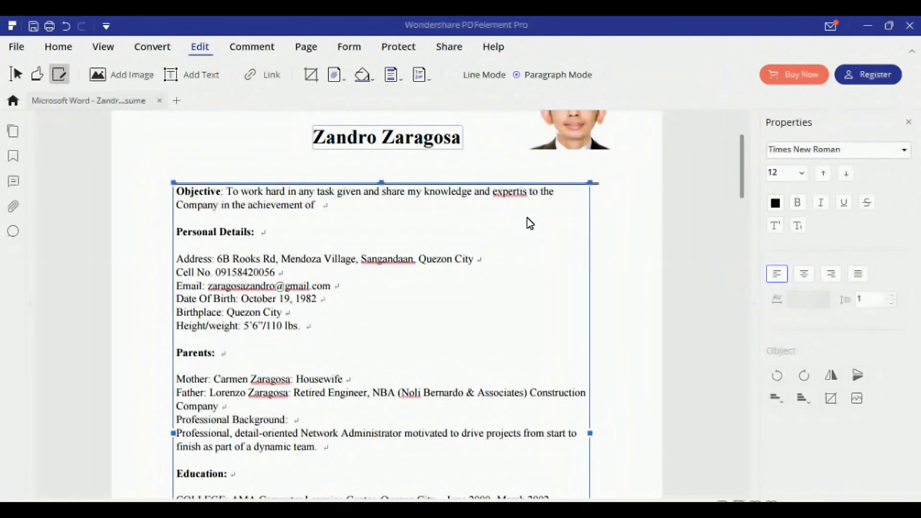
type("e")
scroll(397, 397, "up", 2)
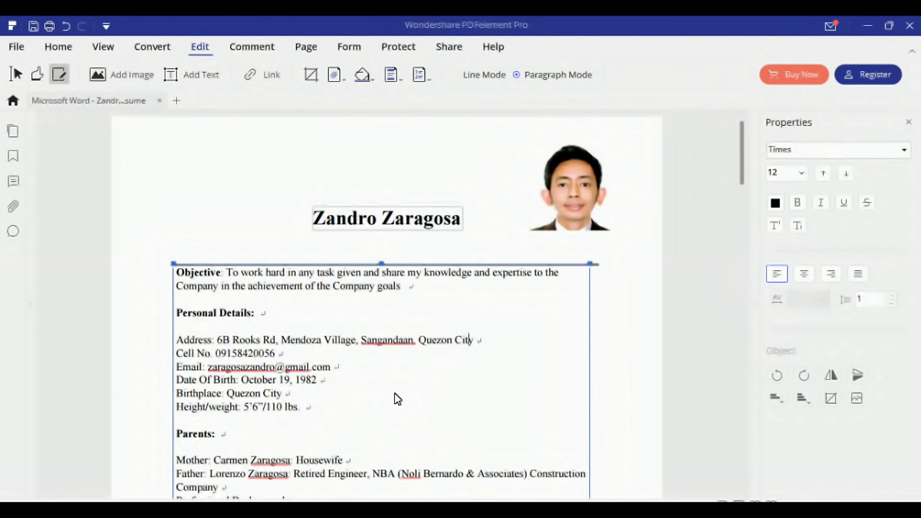
left_click(15, 48)
Choose Save As to save a copy of the resume PDF.
left_click(27, 190)
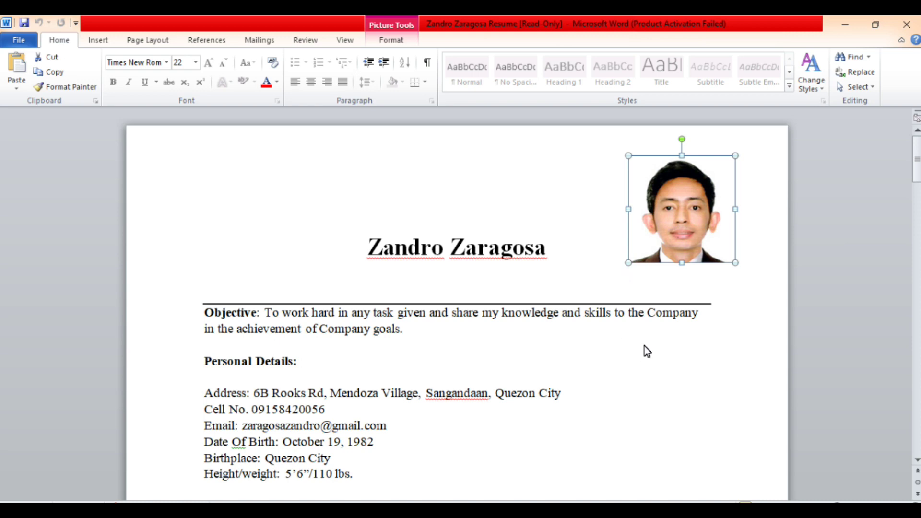
left_click(619, 346)
left_click(205, 312)
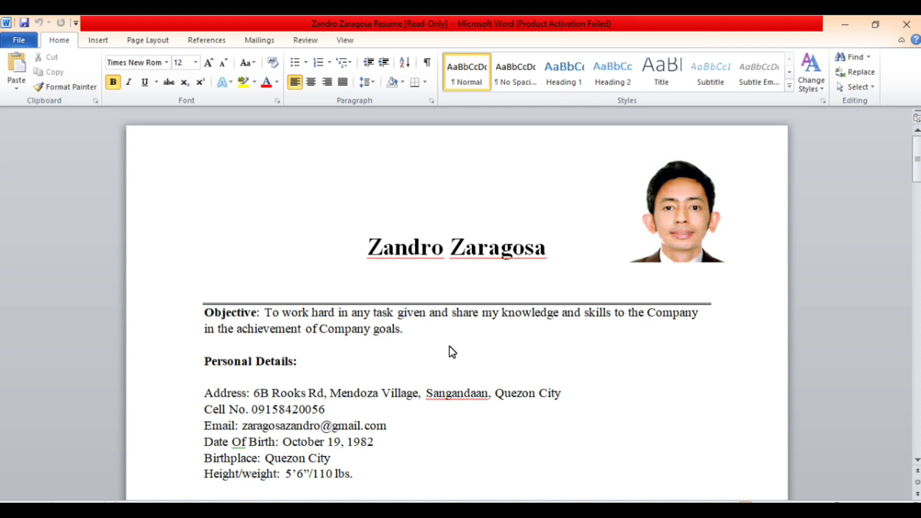
Add a blank line above the Objective, lowercase both 'Company', and remove the period after goals.
key("Return")
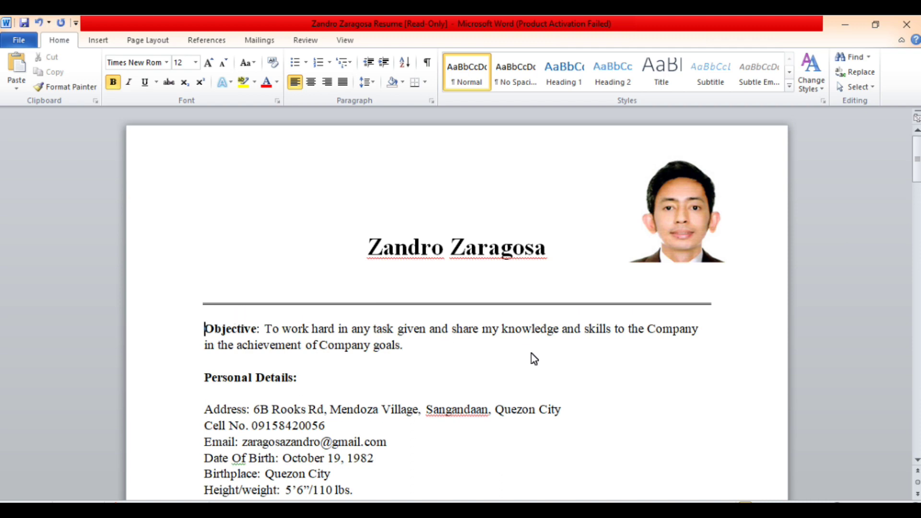
left_click(565, 350)
left_click_drag(647, 329, 656, 329)
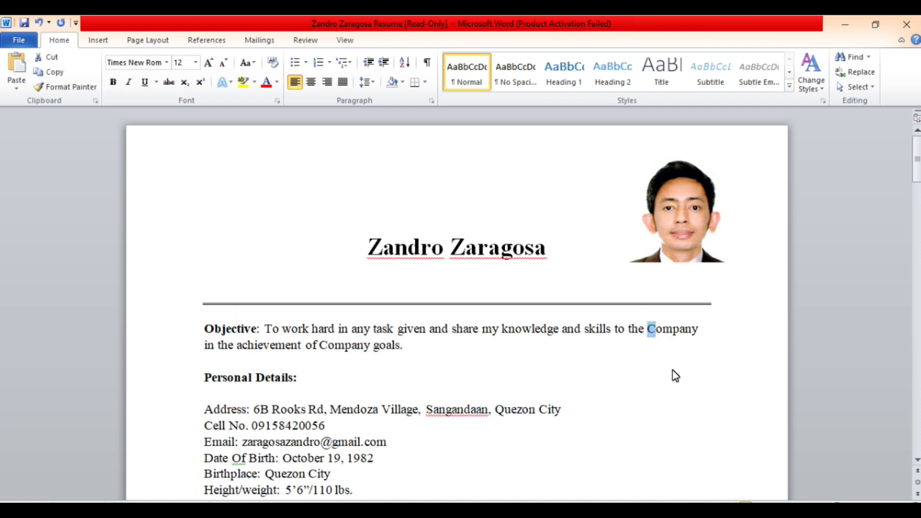
type("c")
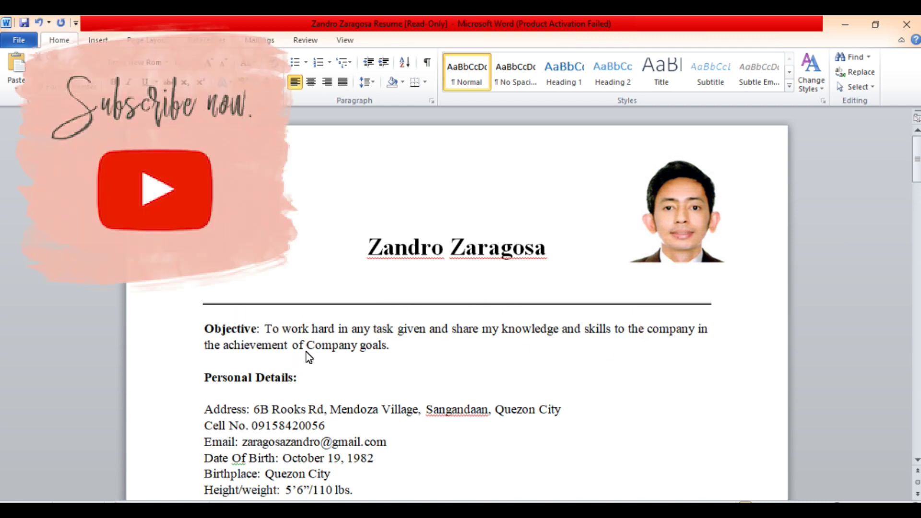
left_click_drag(307, 345, 314, 345)
type("c")
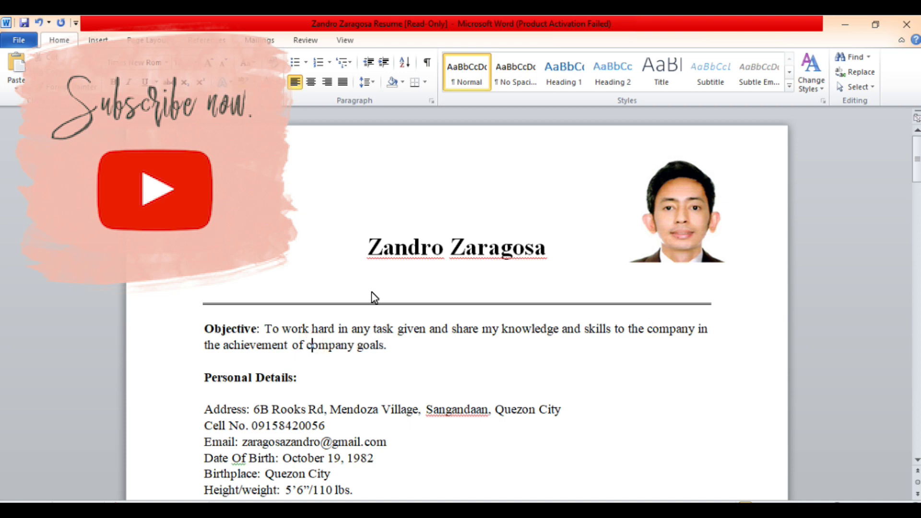
left_click(418, 346)
key("BackSpace")
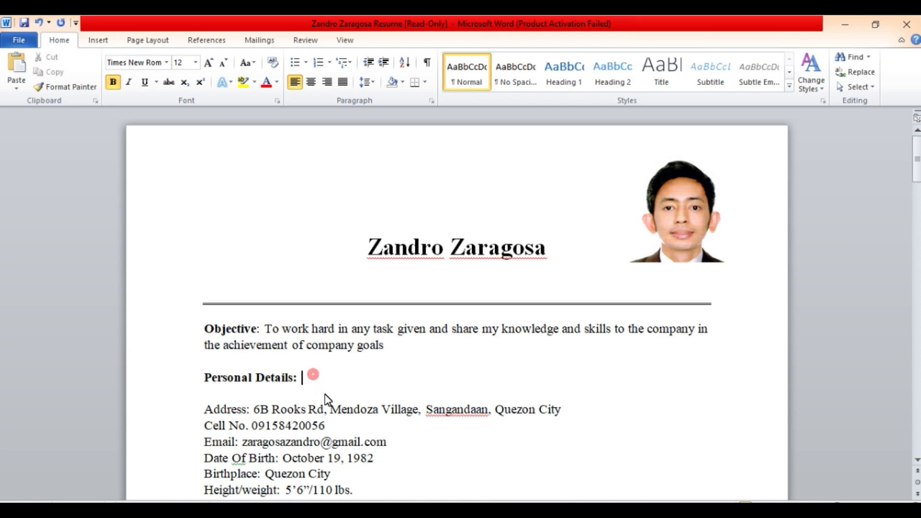
Select the Height/weight line in Personal Details.
scroll(328, 400, "down", 2)
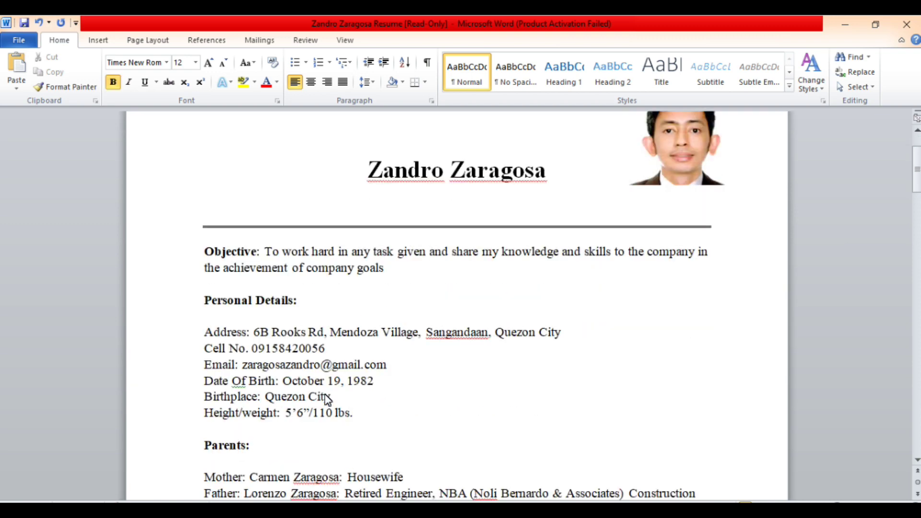
left_click(417, 356)
scroll(541, 388, "up", 2)
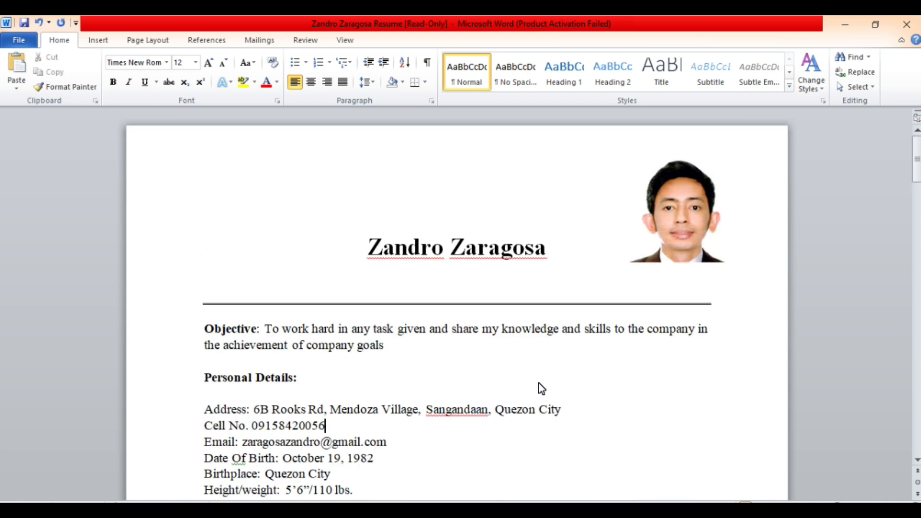
scroll(541, 388, "down", 3)
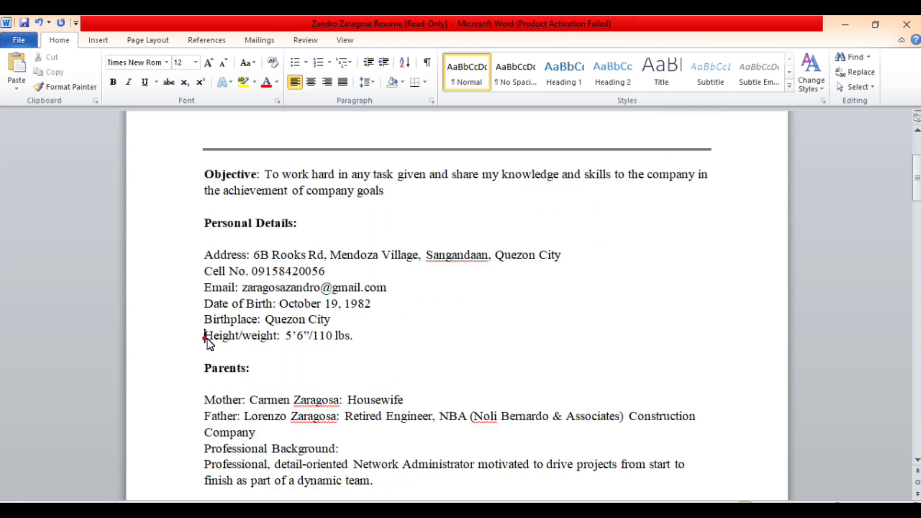
left_click_drag(205, 337, 342, 348)
Delete the Height/weight line, the Parents section and the Professional Background paragraph.
key("Delete")
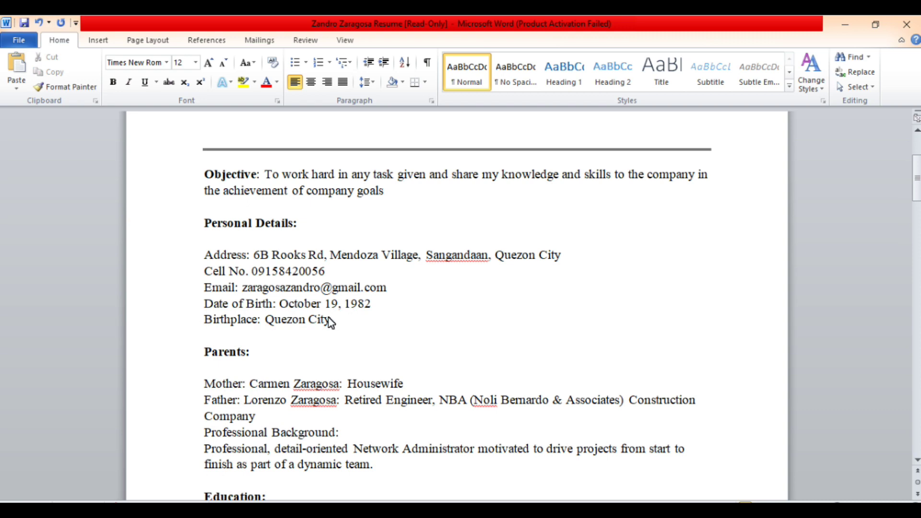
scroll(307, 342, "down", 2)
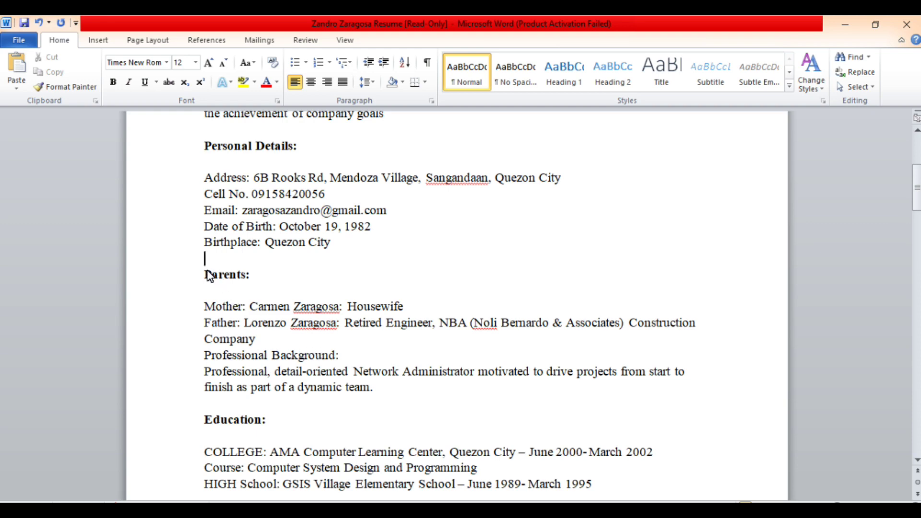
left_click_drag(202, 278, 449, 395)
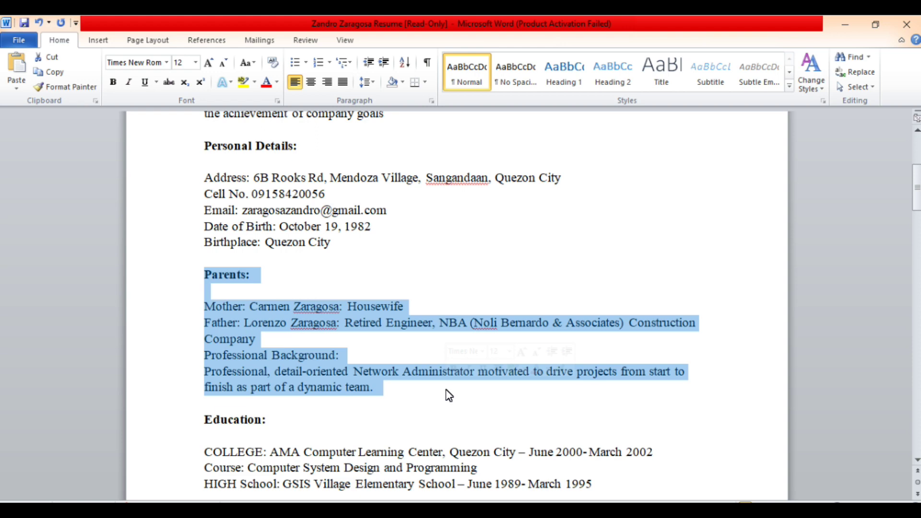
key("Delete")
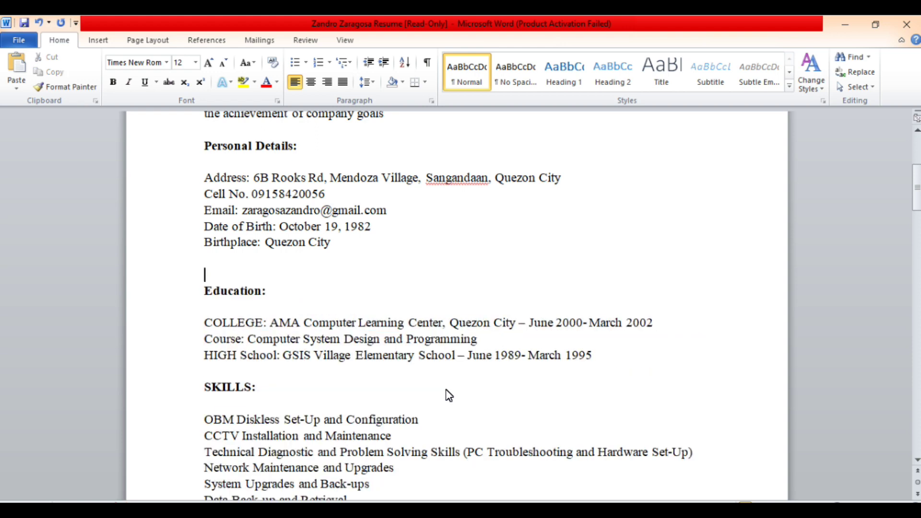
Move the COLLEGE entry's June 2000 dates onto their own line.
left_click(205, 292)
left_click(267, 322)
left_click(529, 322)
key("BackSpace")
key("BackSpace")
key("BackSpace")
key("Return")
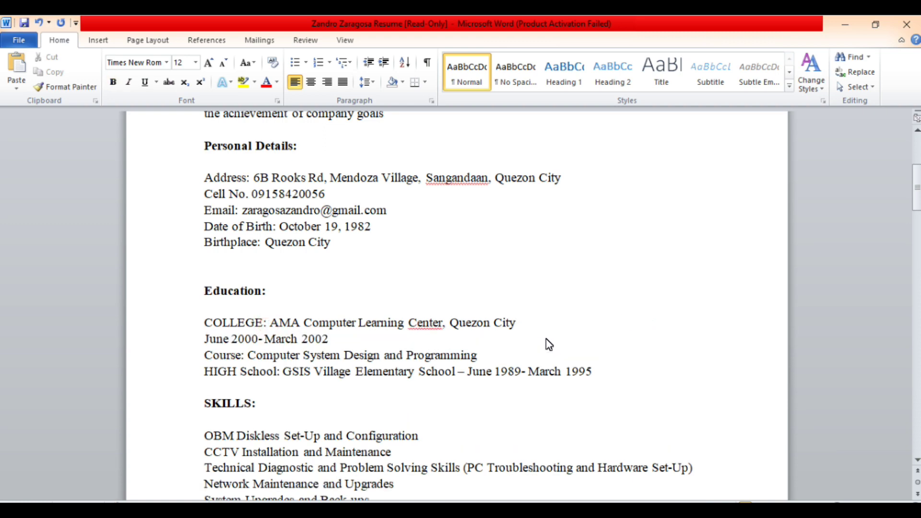
left_click(505, 323)
Add a blank line above the high school entry and retype its label as 'HIGH SCHOOL:'.
left_click(257, 354)
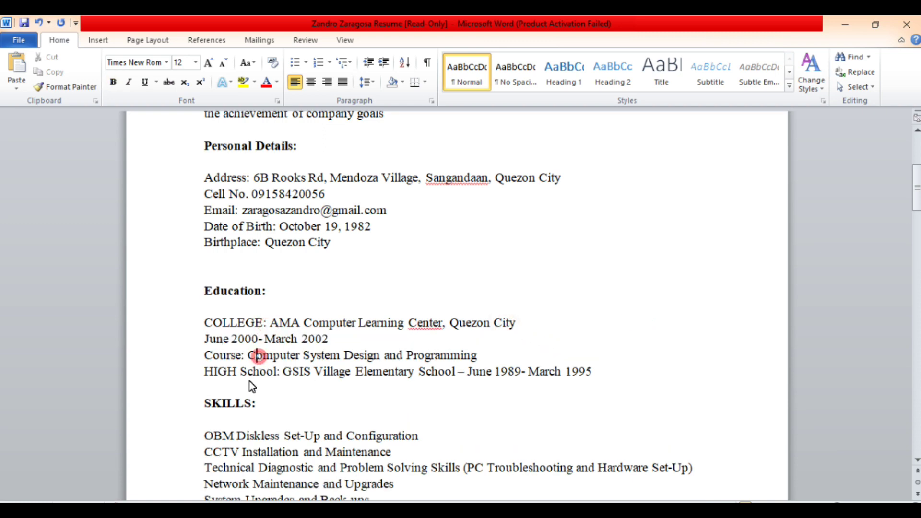
left_click(205, 375)
key("Return")
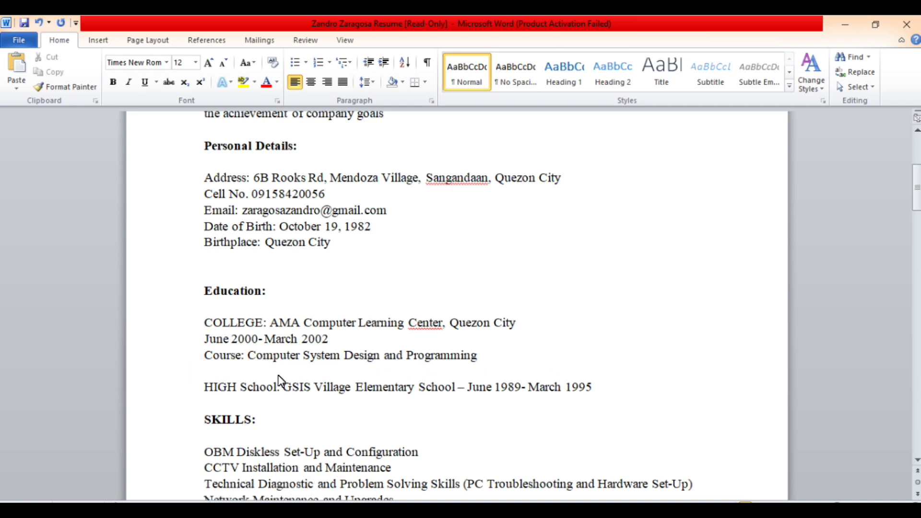
left_click(247, 388)
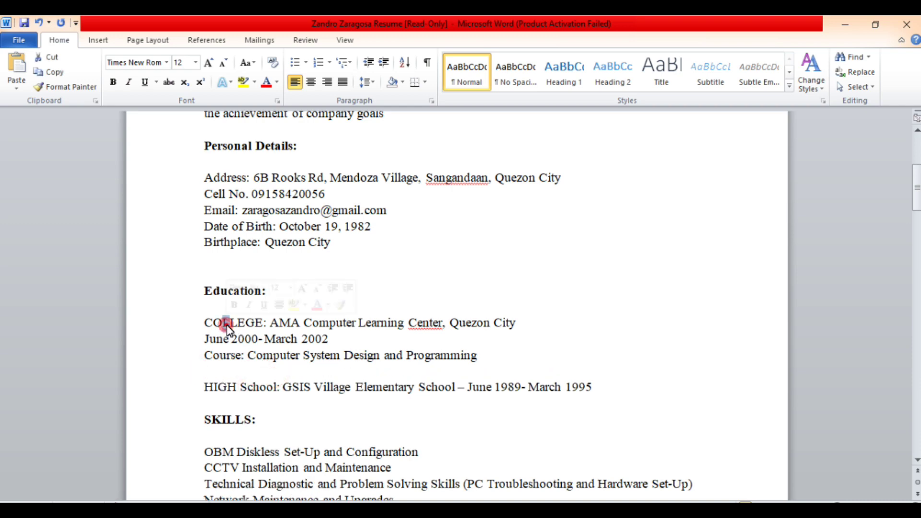
double_click(231, 323)
left_click(238, 323)
left_click_drag(241, 389, 277, 396)
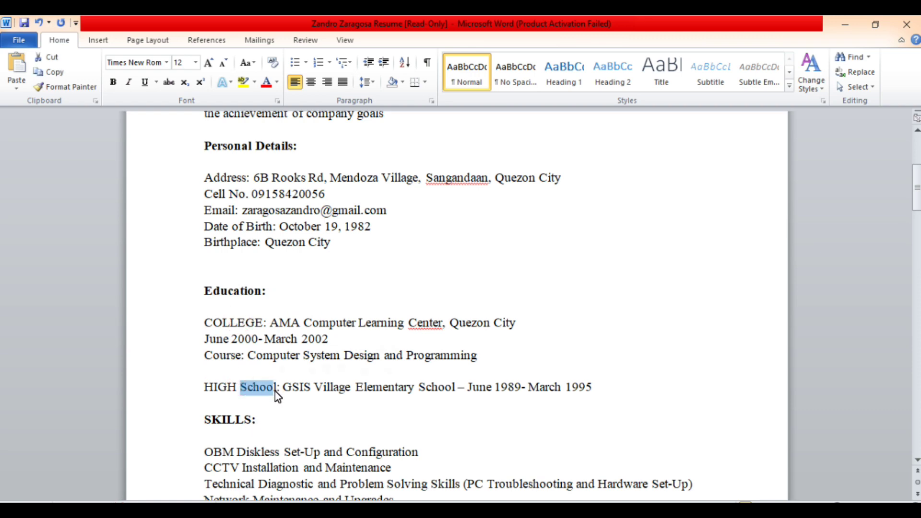
key("BackSpace")
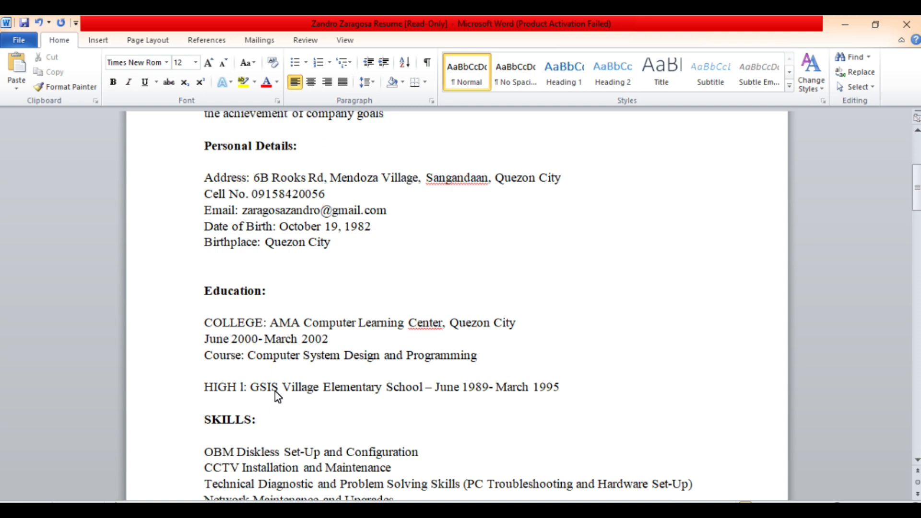
key("Delete")
type("SCHOOL:")
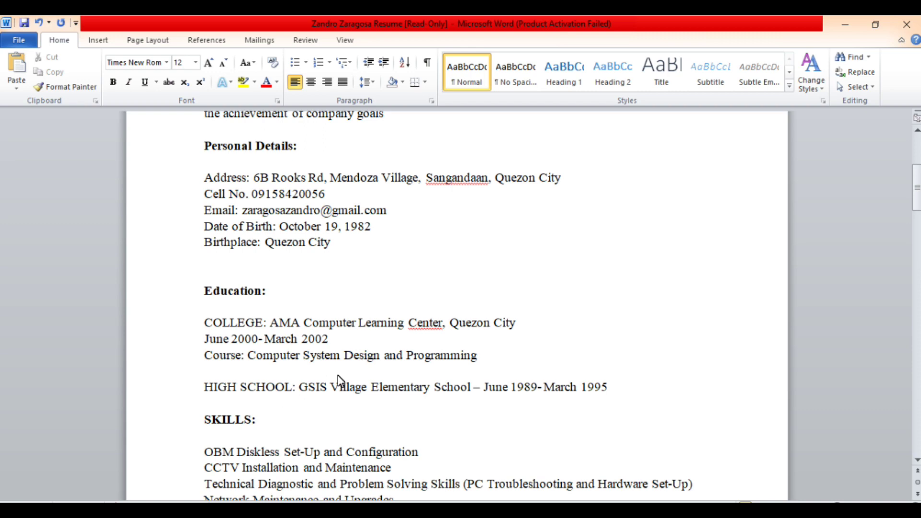
Put the high school dates June 1989-March 1995 on their own line.
left_click(486, 389)
key("BackSpace")
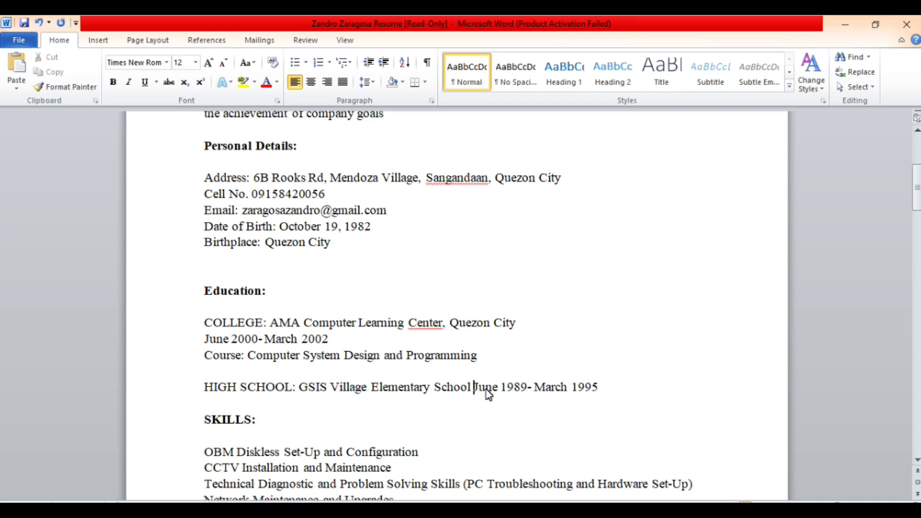
key("Return")
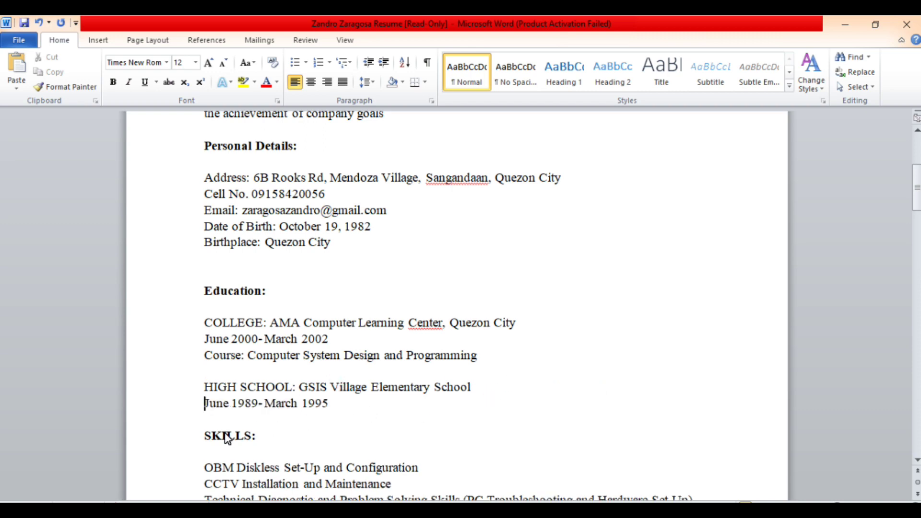
scroll(228, 416, "down", 3)
scroll(289, 263, "up", 8)
left_click(292, 265)
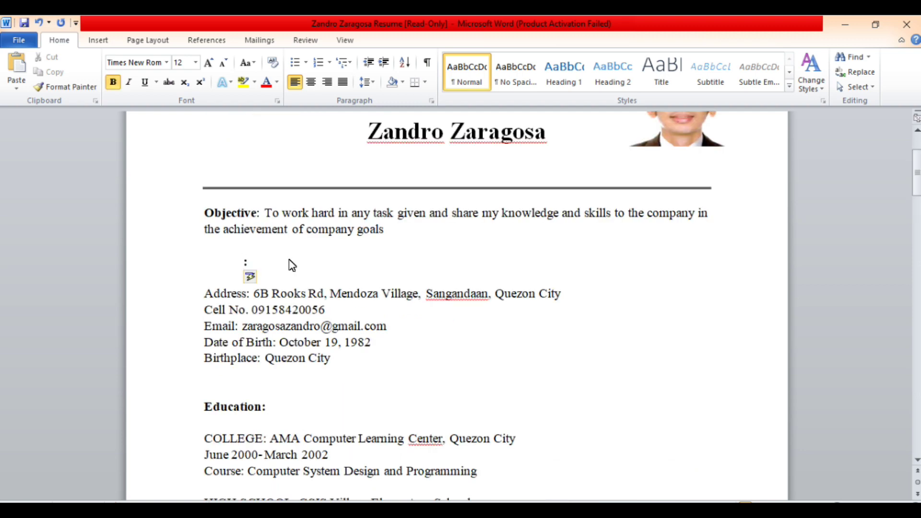
Retype the headings in capitals as 'PERSONAL DETAILS' and 'EDUCATION', then select the skills list.
type("p:")
key("BackSpace")
type("PERSON")
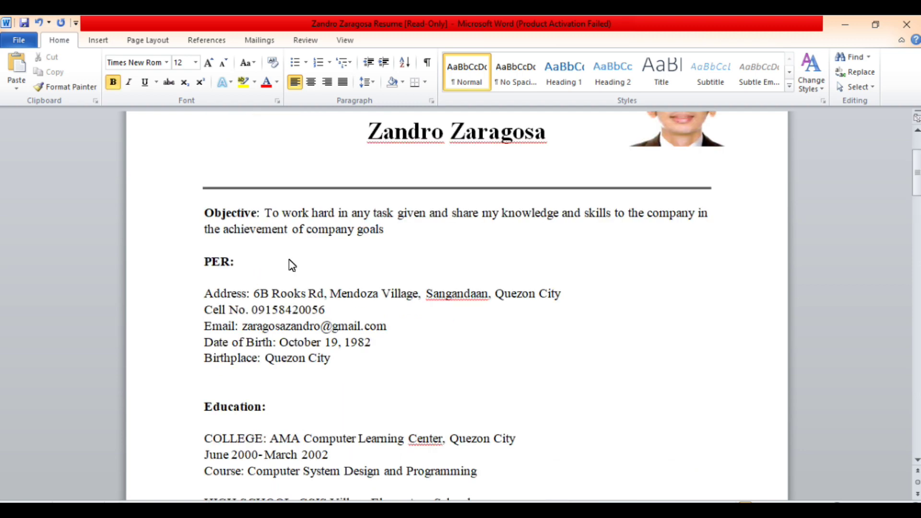
type("AL DETAILS")
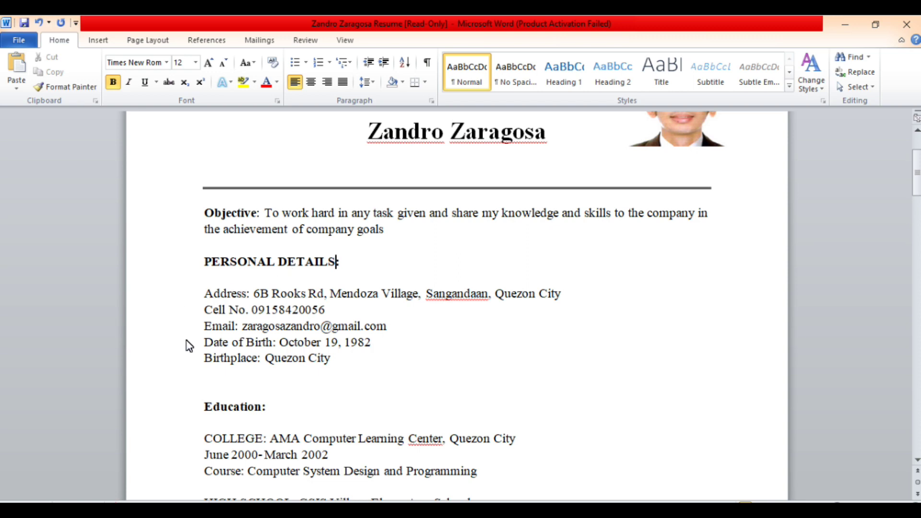
left_click_drag(205, 407, 262, 412)
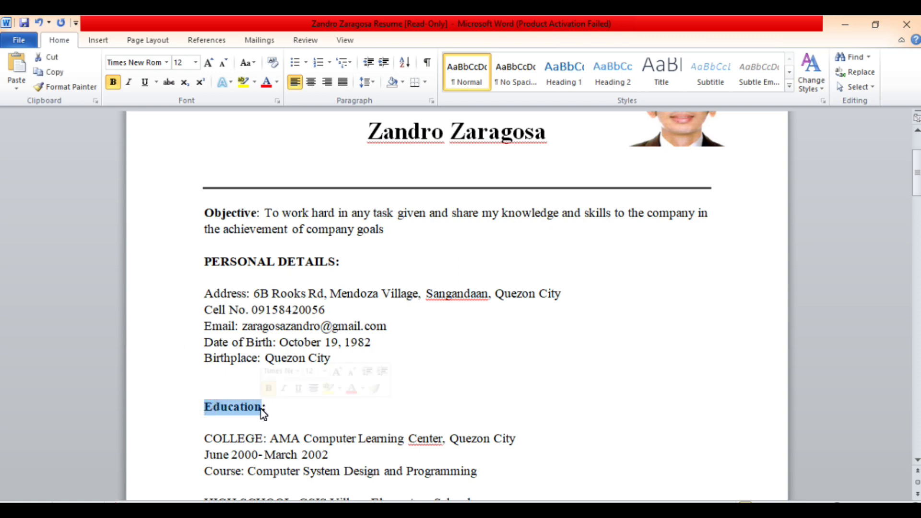
type("ed")
key("BackSpace")
key("BackSpace")
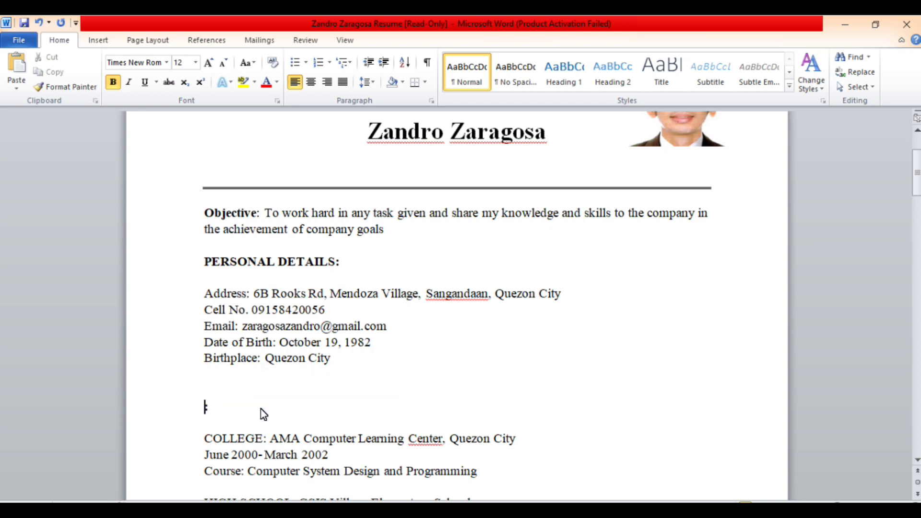
type("EDUCATION")
scroll(207, 326, "down", 6)
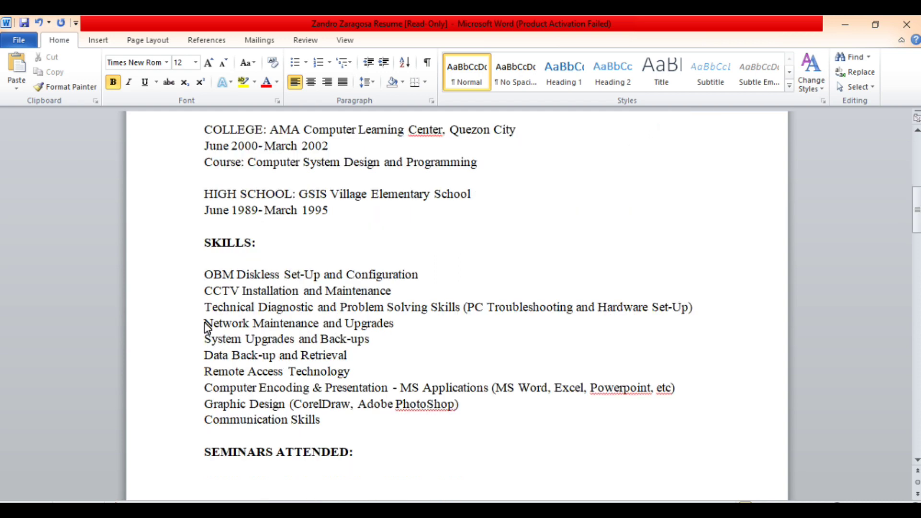
left_click_drag(205, 274, 339, 422)
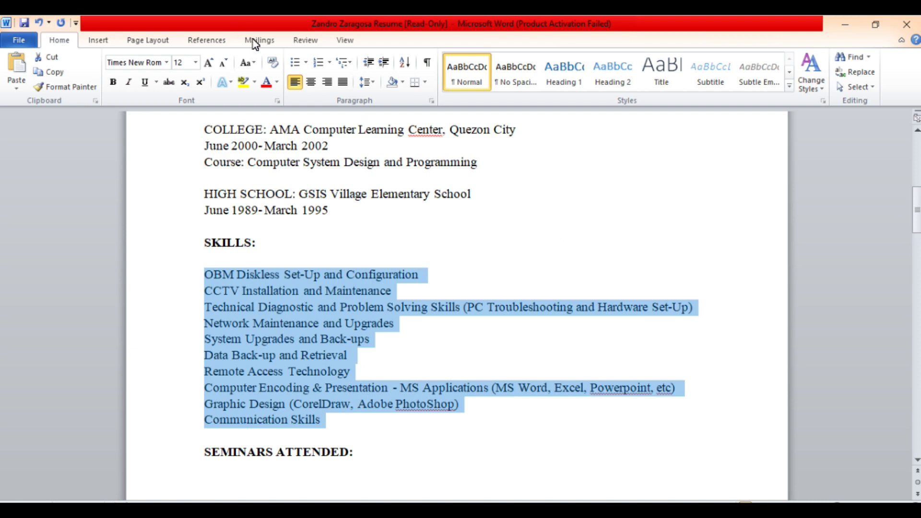
Format the selected skills as a bulleted list.
left_click(292, 66)
left_click(448, 245)
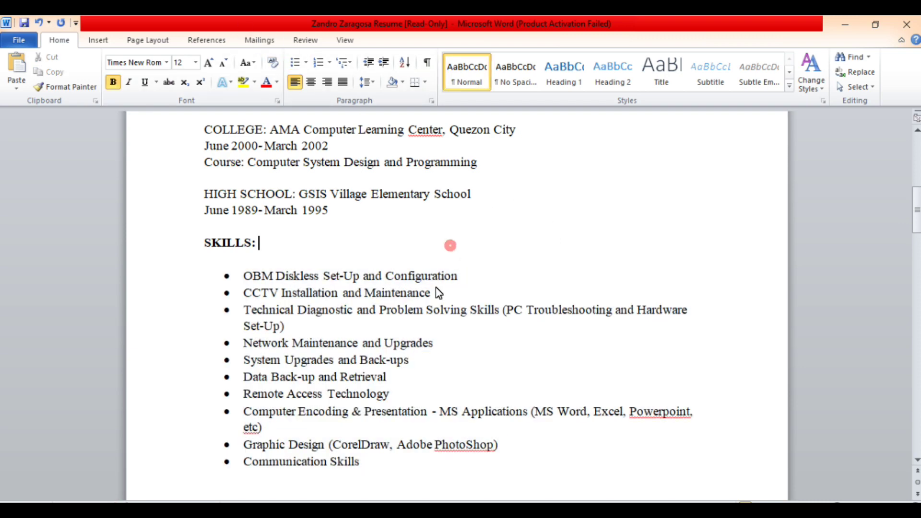
scroll(436, 297, "down", 1)
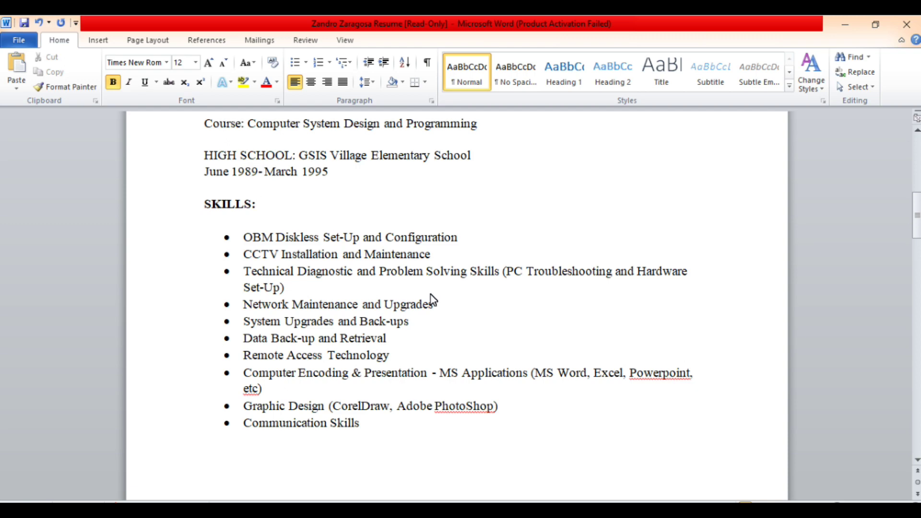
left_click(430, 290)
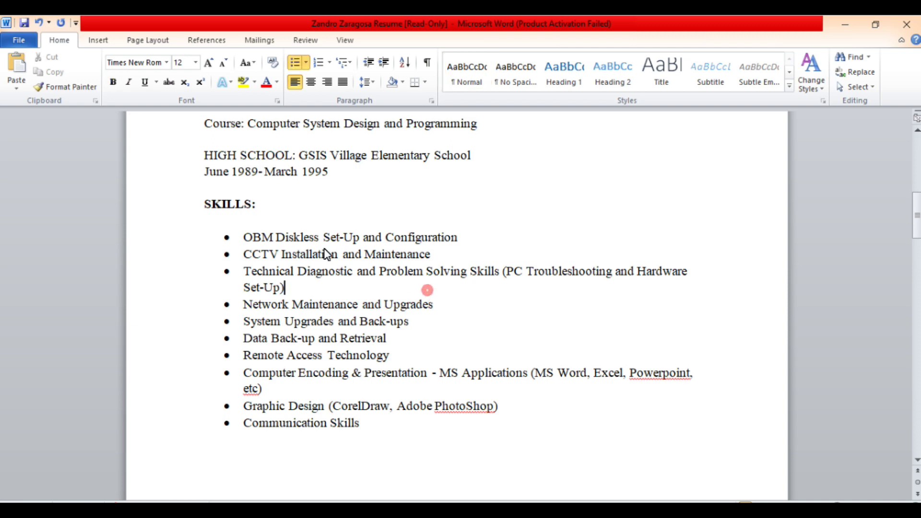
left_click(259, 229)
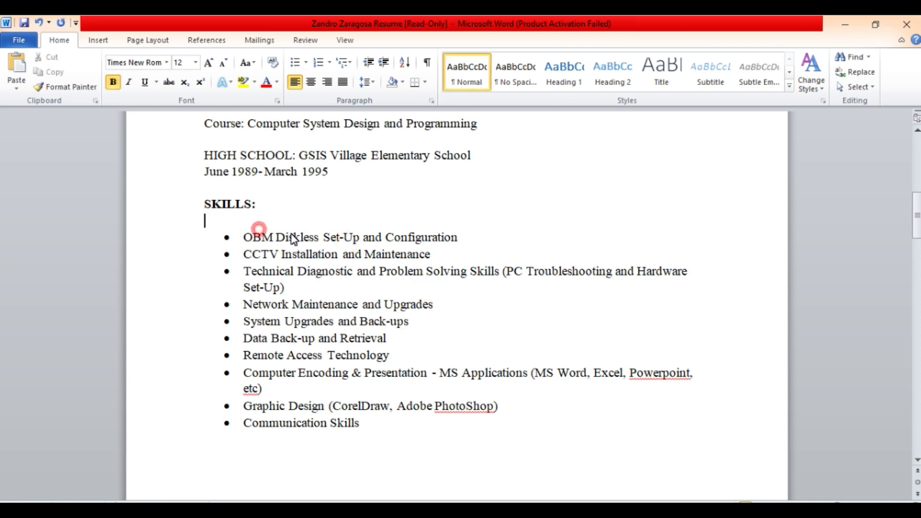
left_click(343, 254)
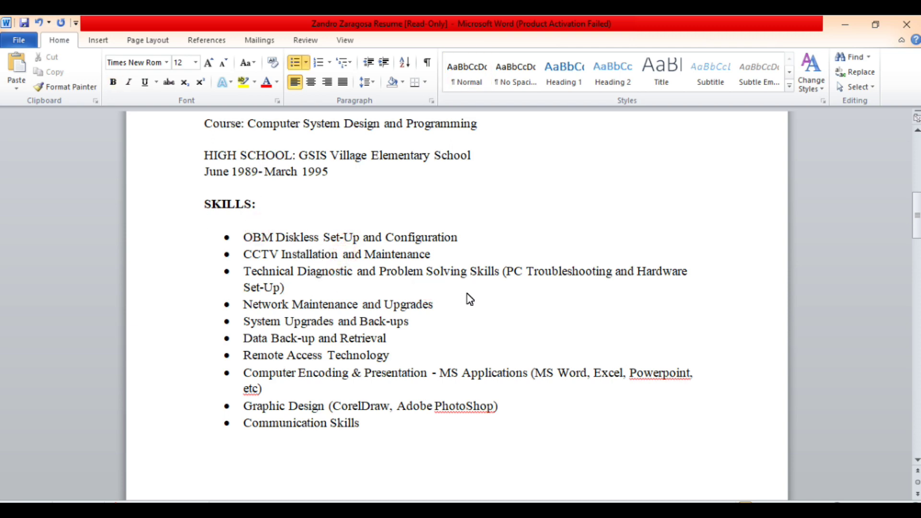
Change the last skill to 'Very Satisfactory Communication Skills'.
left_click_drag(411, 431, 303, 430)
left_click(403, 433)
left_click(243, 425)
type("sA")
key("BackSpace")
key("BackSpace")
type("Satis")
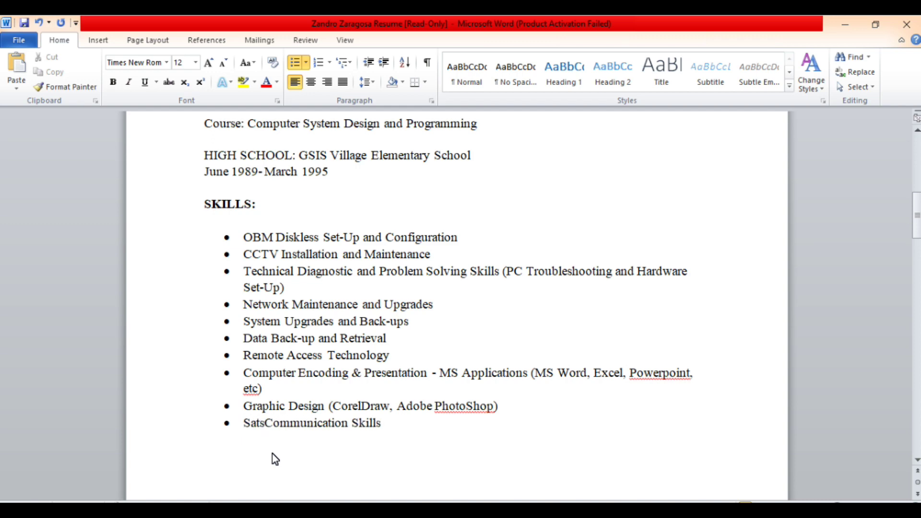
type("factory")
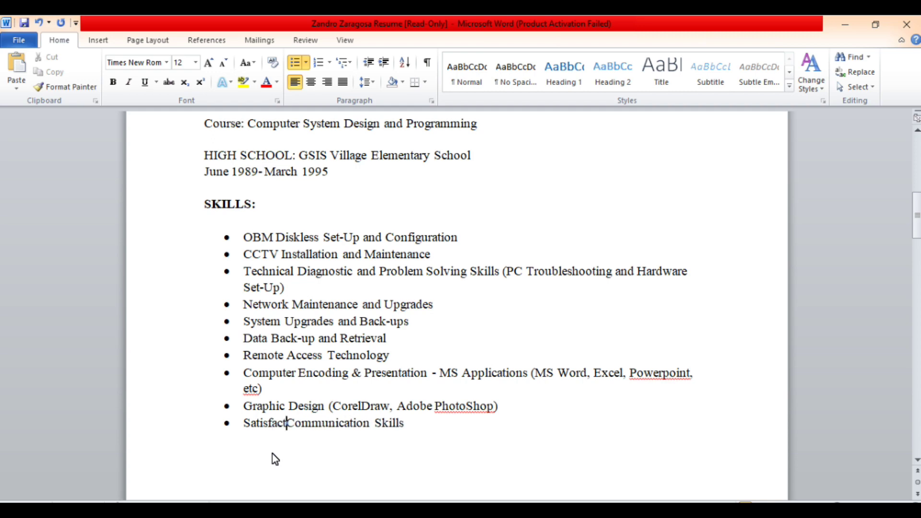
left_click(244, 425)
type("Ver")
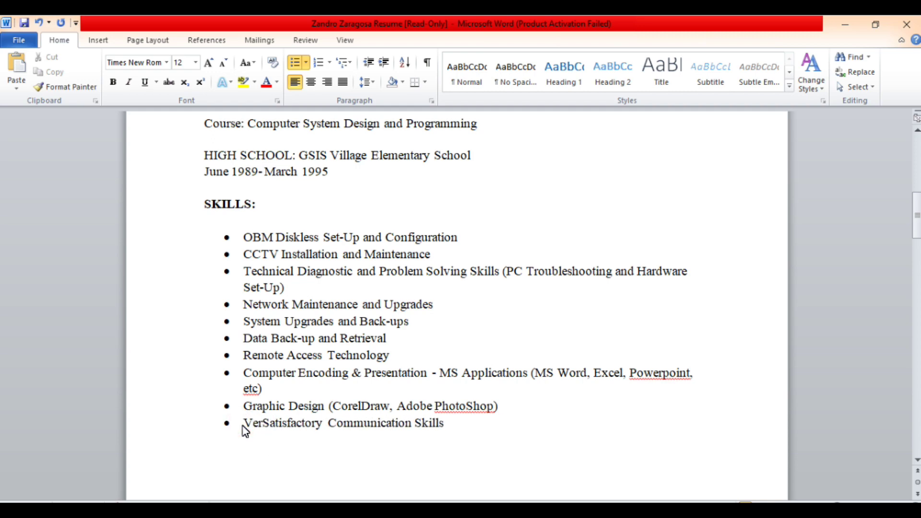
type("y")
scroll(346, 427, "down", 10)
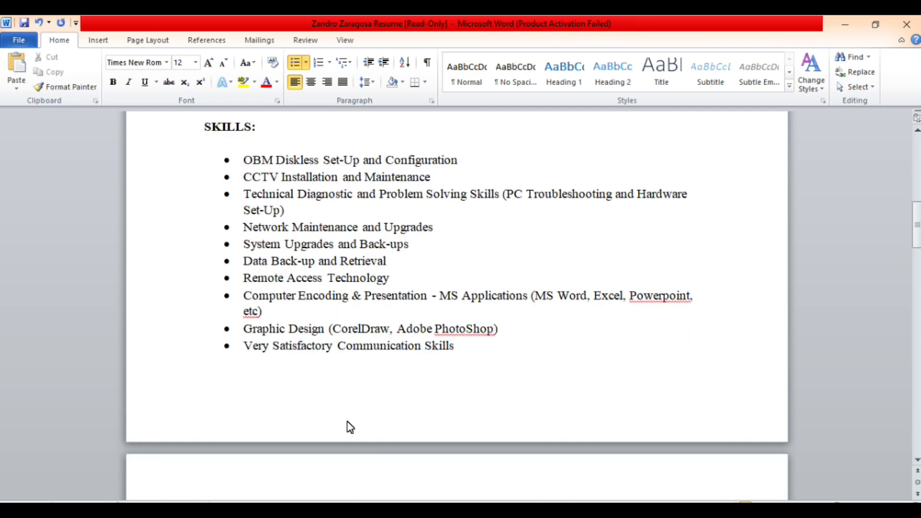
left_click(210, 233)
Remove the OBM seminar's numbering and move January 22, 2017 onto its own line.
left_click_drag(211, 240, 618, 411)
left_click(627, 317)
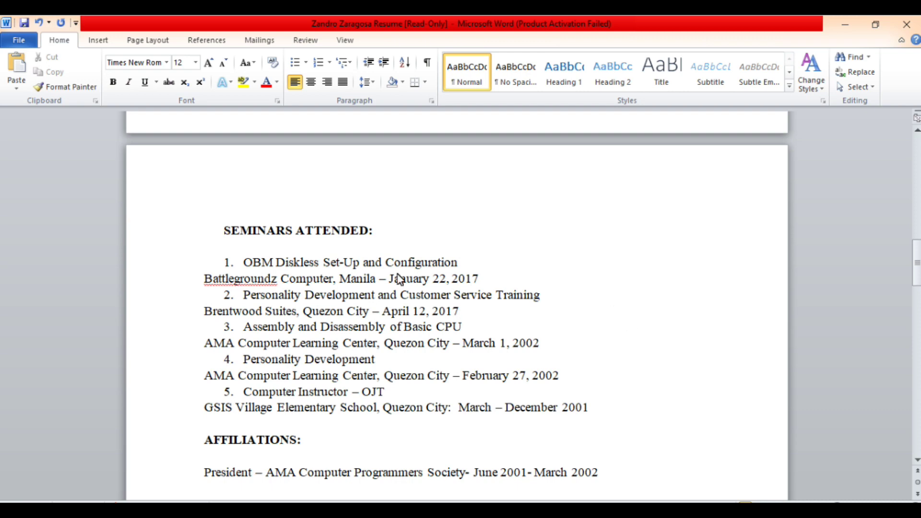
left_click(245, 263)
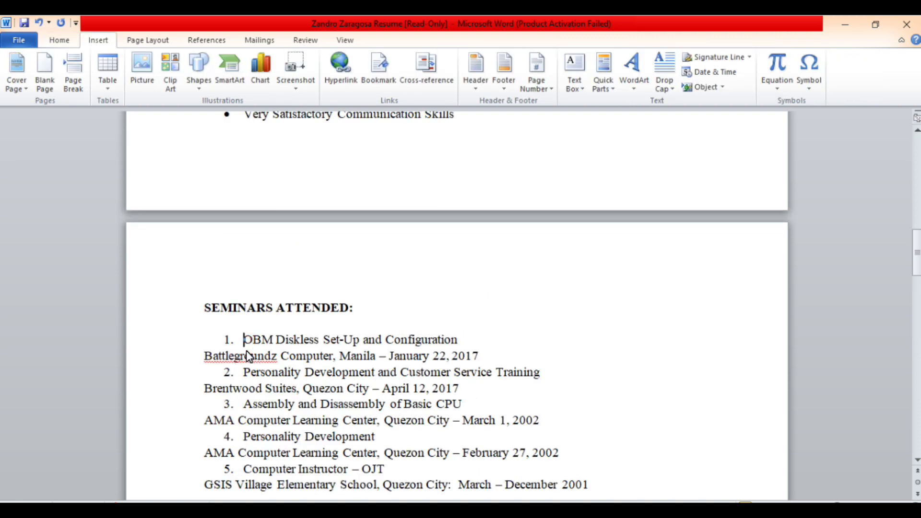
key("BackSpace")
key("BackSpace")
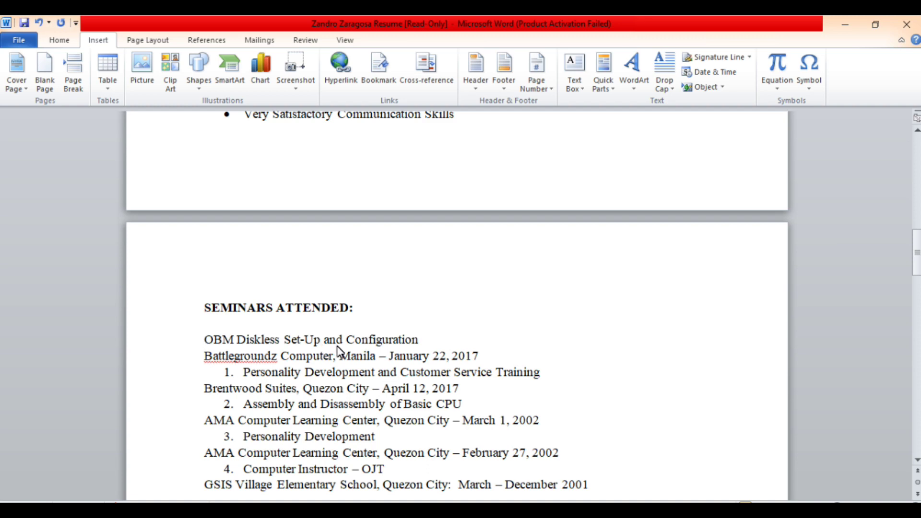
left_click(272, 357)
left_click(392, 359)
key("BackSpace")
key("BackSpace")
key("BackSpace")
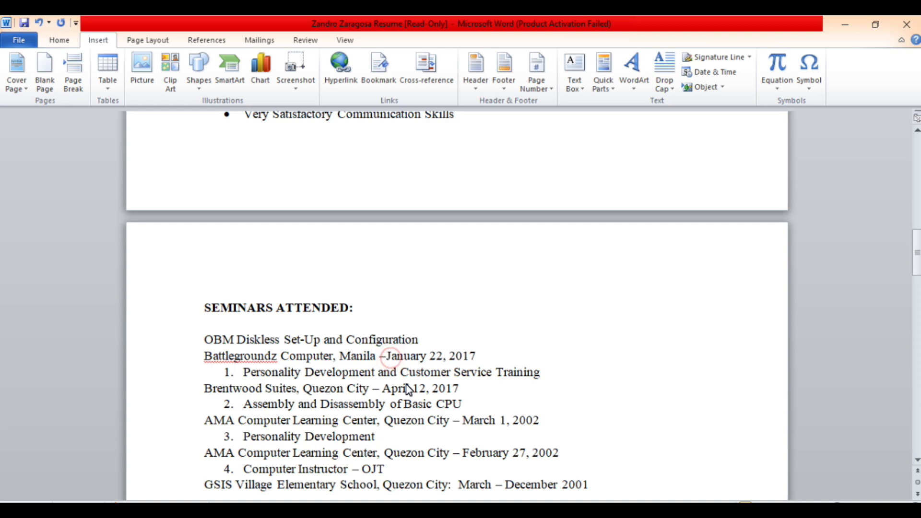
key("Return")
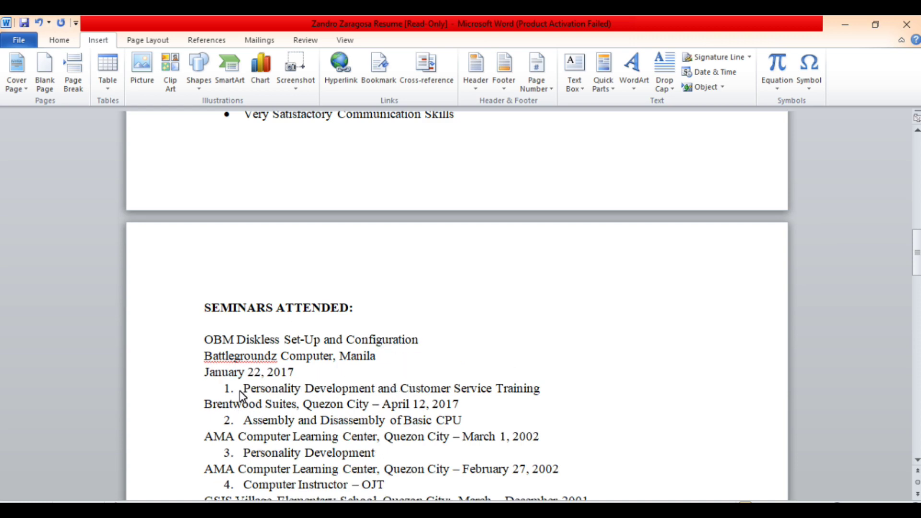
Unnumber the second seminar, put April 12, 2017 on its own line, and space out the Assembly seminar.
left_click(244, 389)
key("BackSpace")
key("BackSpace")
key("Return")
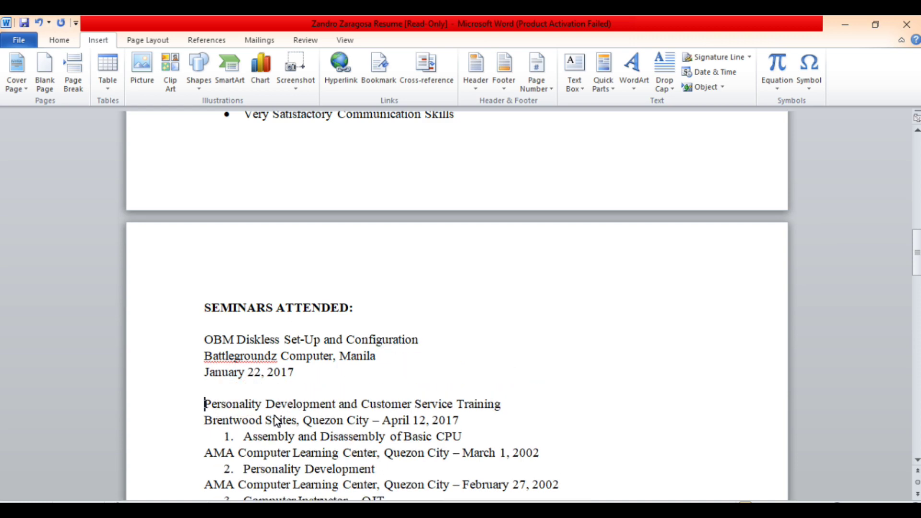
scroll(369, 397, "down", 1)
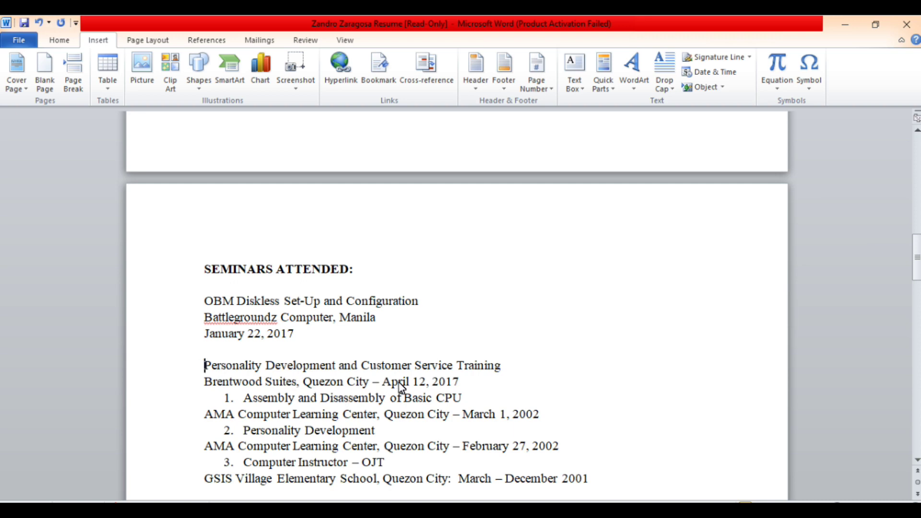
left_click(382, 382)
key("BackSpace")
key("BackSpace")
key("BackSpace")
key("Return")
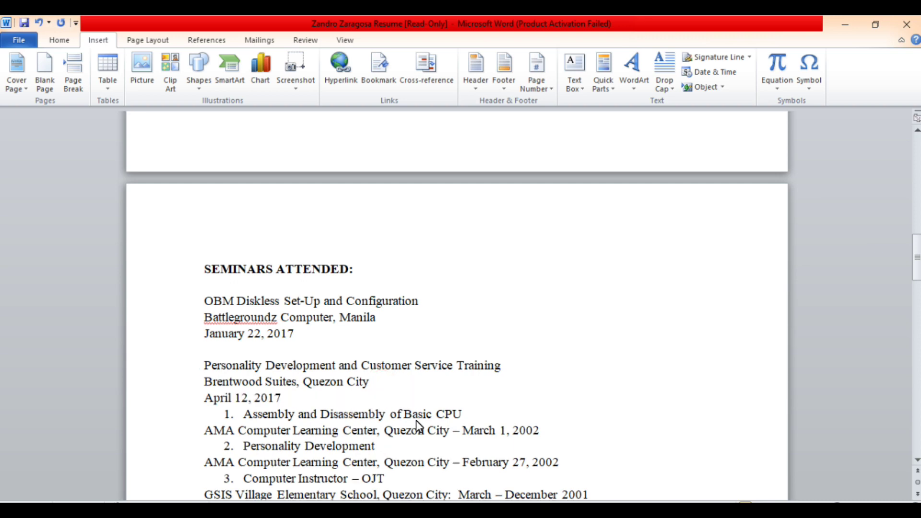
left_click(244, 416)
key("BackSpace")
key("BackSpace")
key("Return")
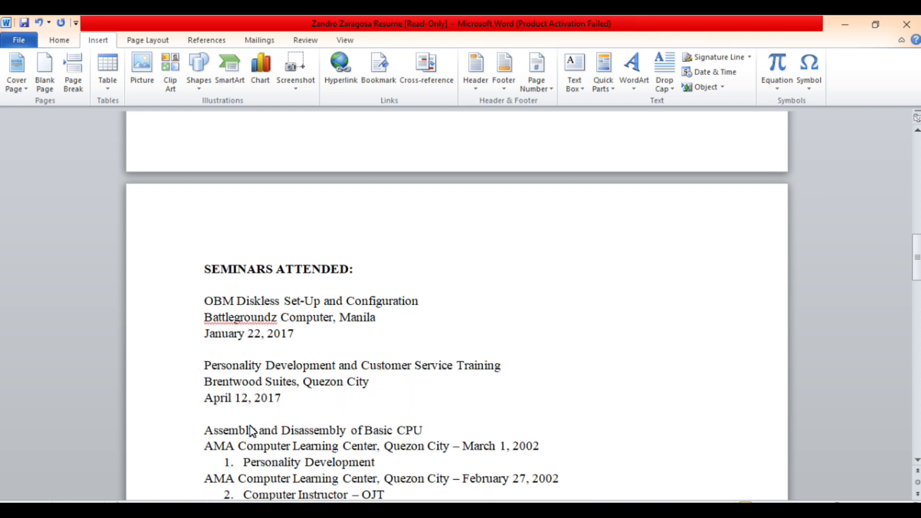
Put March 1, 2002 on its own line and unnumber Personality Development with a blank line above.
scroll(316, 404, "down", 2)
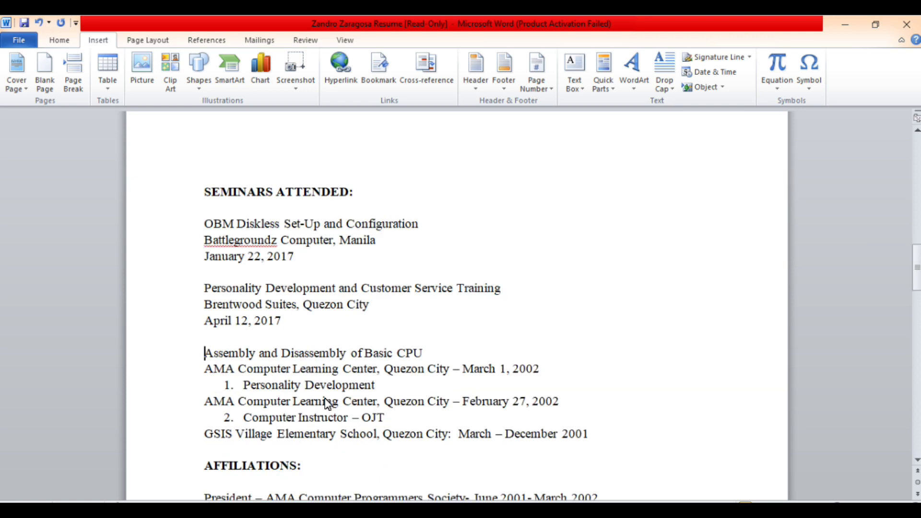
left_click(365, 350)
left_click(243, 385)
left_click(463, 372)
key("BackSpace")
key("BackSpace")
key("BackSpace")
key("Return")
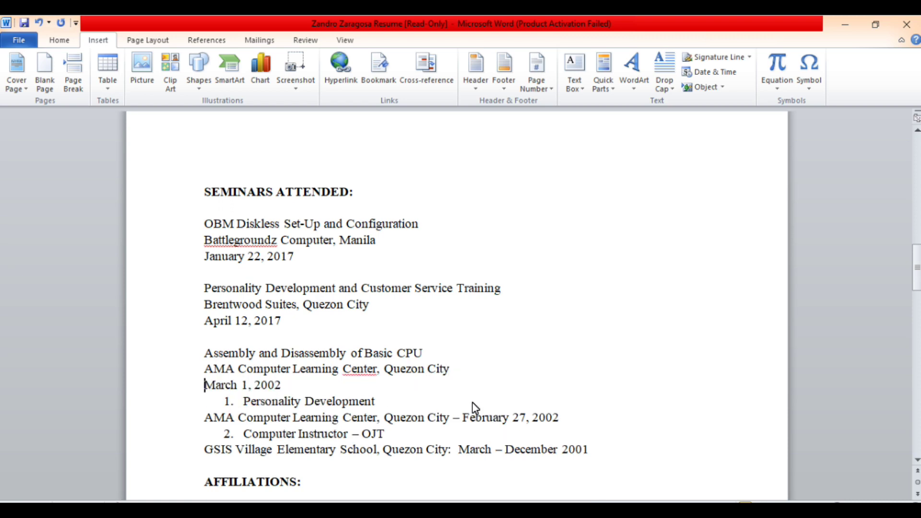
left_click(242, 402)
key("BackSpace")
key("BackSpace")
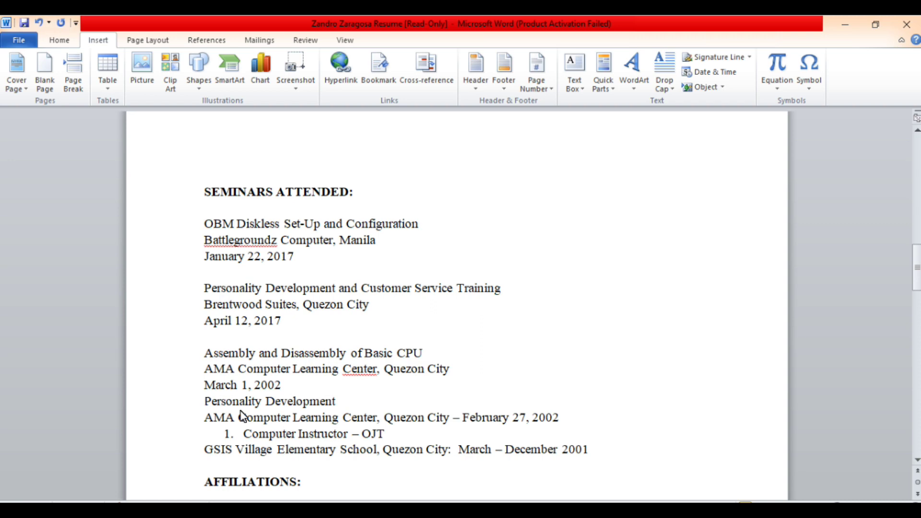
key("Return")
Move Personality Development's February 27, 2002 date onto its own line.
scroll(448, 372, "down", 2)
left_click(468, 357)
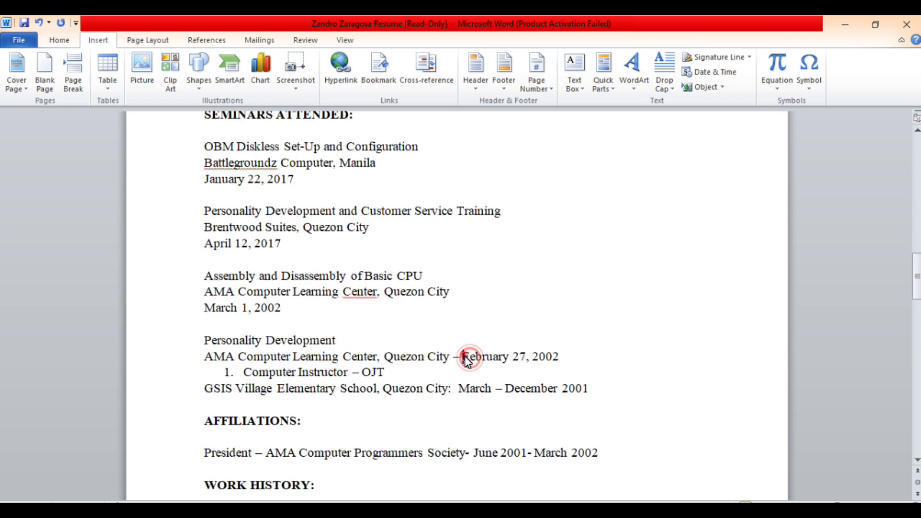
key("BackSpace")
key("BackSpace")
key("BackSpace")
key("Return")
Unnumber Computer Instructor – OJT, add a blank line above, and put March – December 2001 below it.
left_click(246, 387)
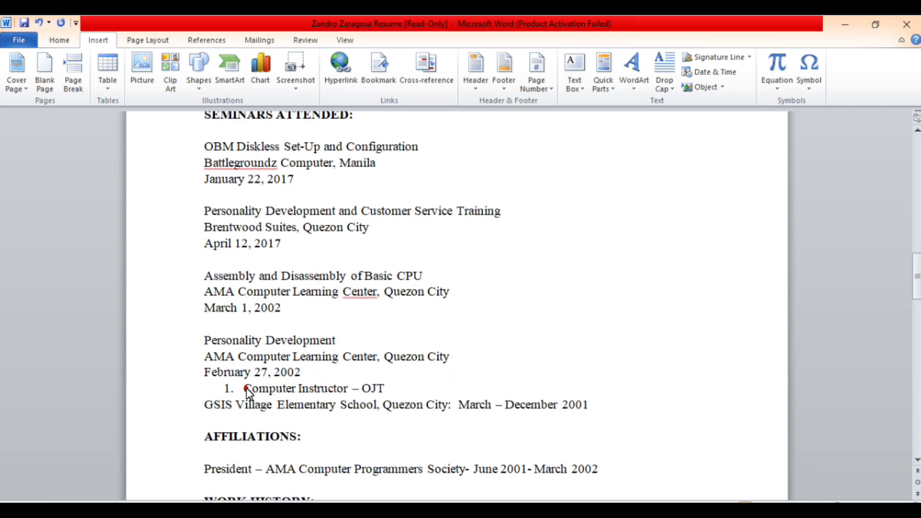
key("BackSpace")
key("BackSpace")
key("Return")
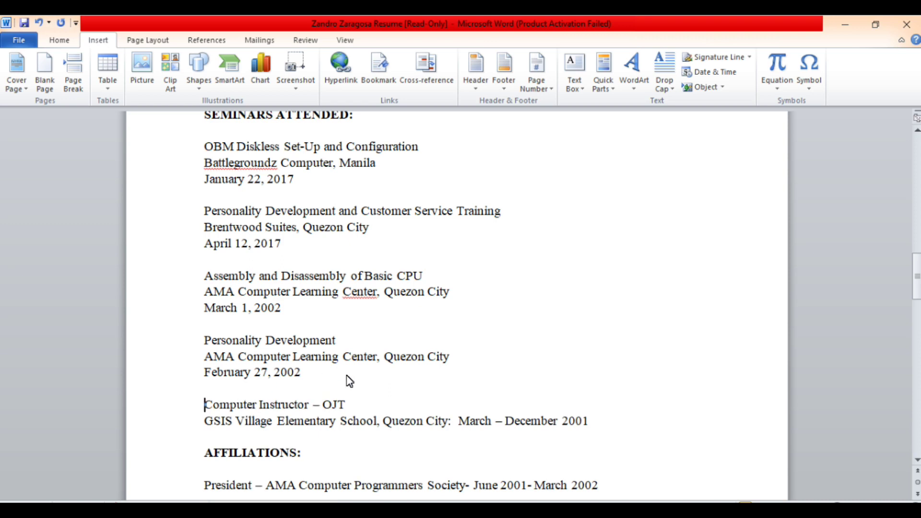
left_click(459, 421)
key("BackSpace")
key("BackSpace")
key("Return")
scroll(429, 315, "down", 3)
scroll(429, 315, "up", 1)
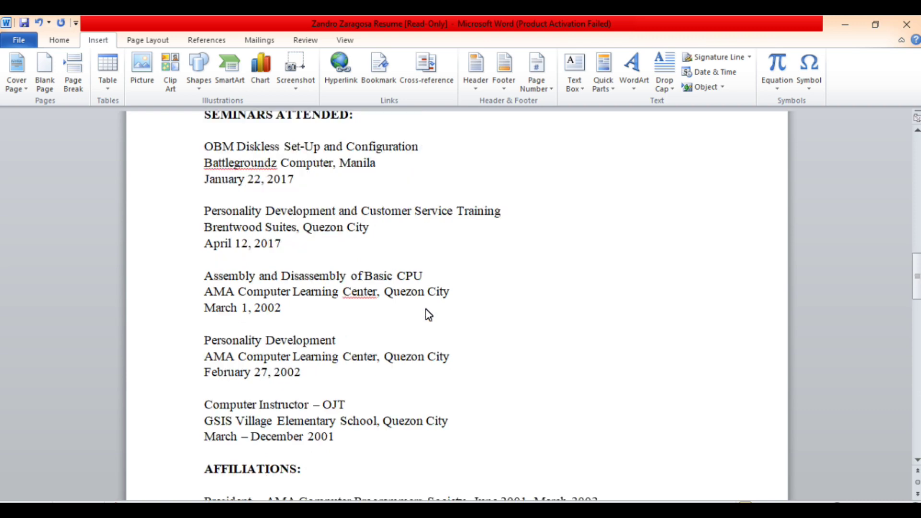
scroll(427, 315, "up", 2)
Bold the OBM Diskless Set-Up and Configuration, Personality Development, and Assembly and Disassembly of Basic CPU titles.
left_click(208, 219)
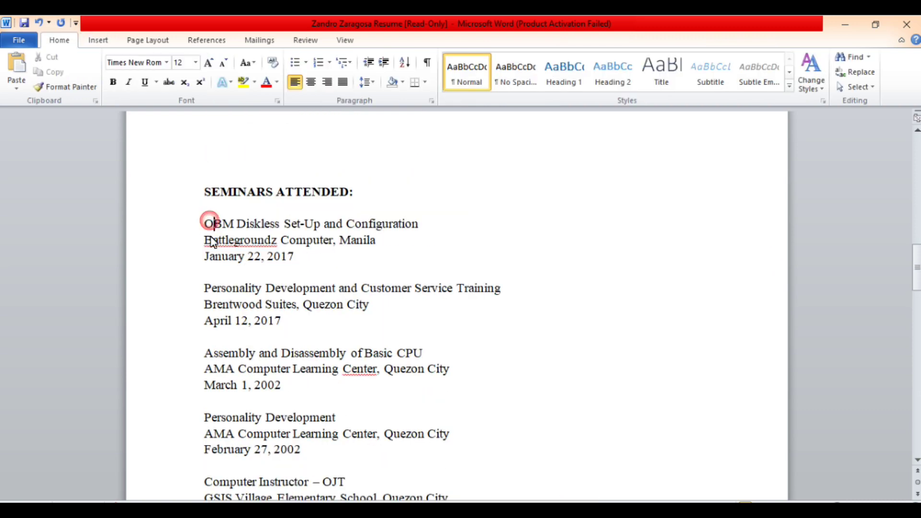
left_click(187, 231)
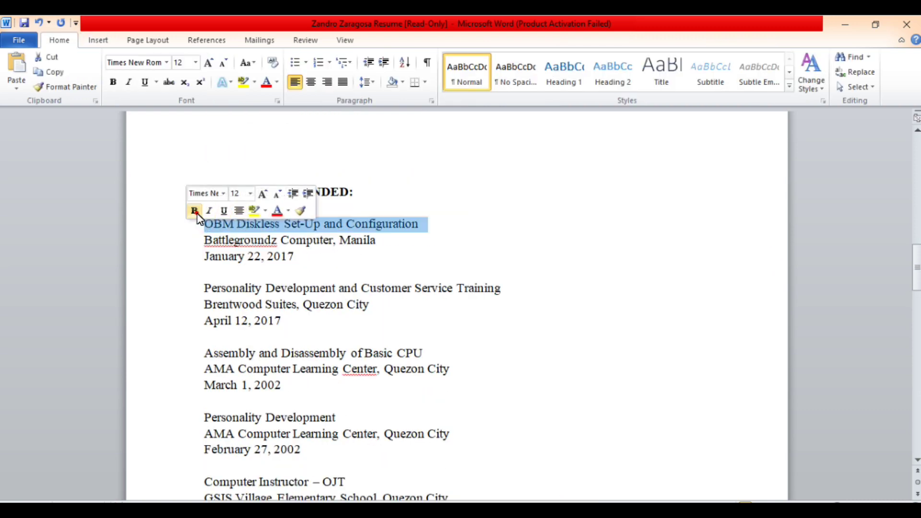
left_click(194, 210)
left_click(203, 287)
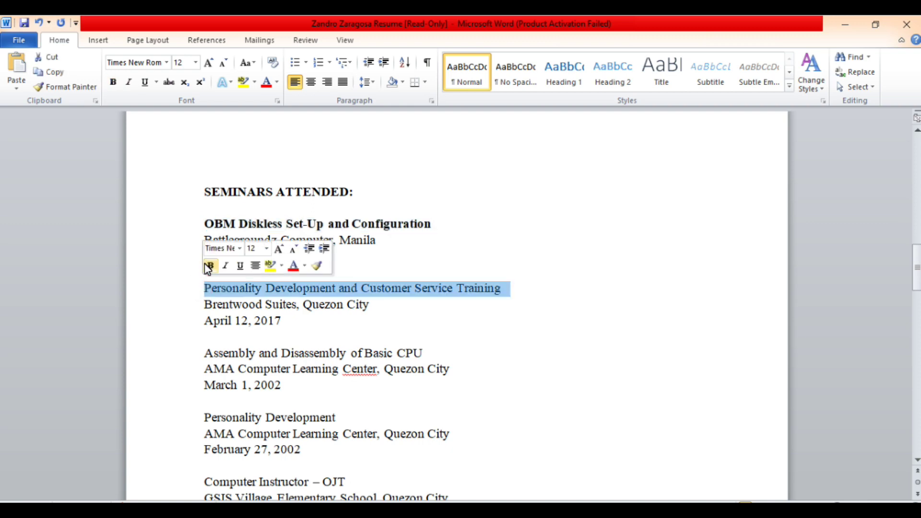
left_click(208, 265)
scroll(211, 327, "down", 1)
triple_click(206, 313)
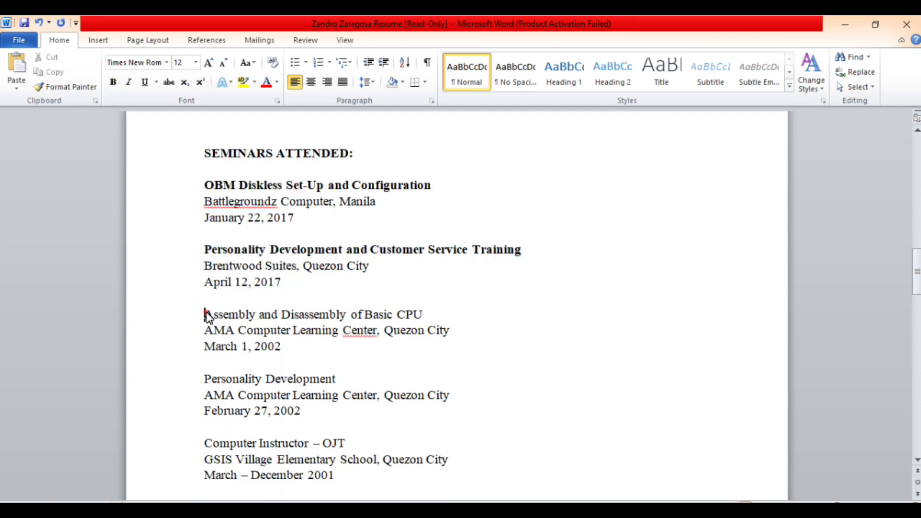
left_click(214, 292)
Bold the remaining Personality Development and Computer Instructor – OJT seminar titles.
scroll(208, 295, "down", 2)
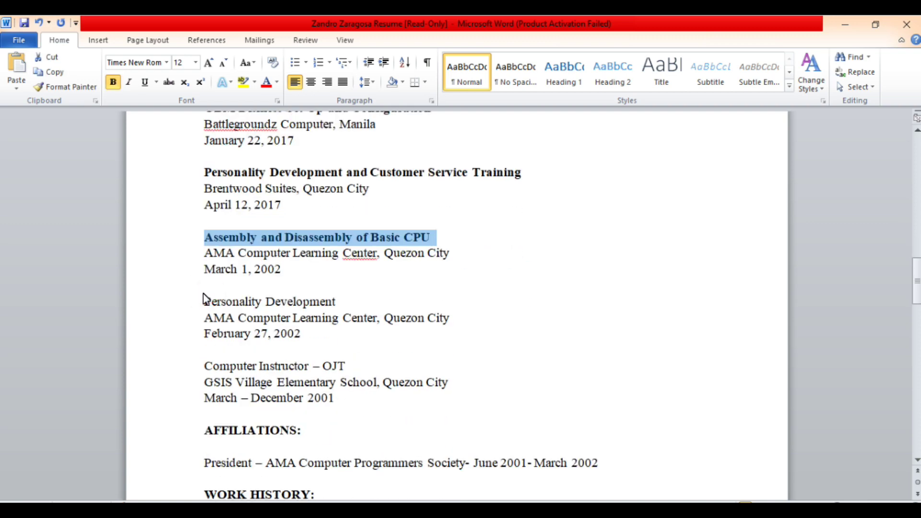
double_click(206, 302)
left_click(205, 302)
left_click(209, 280)
triple_click(204, 366)
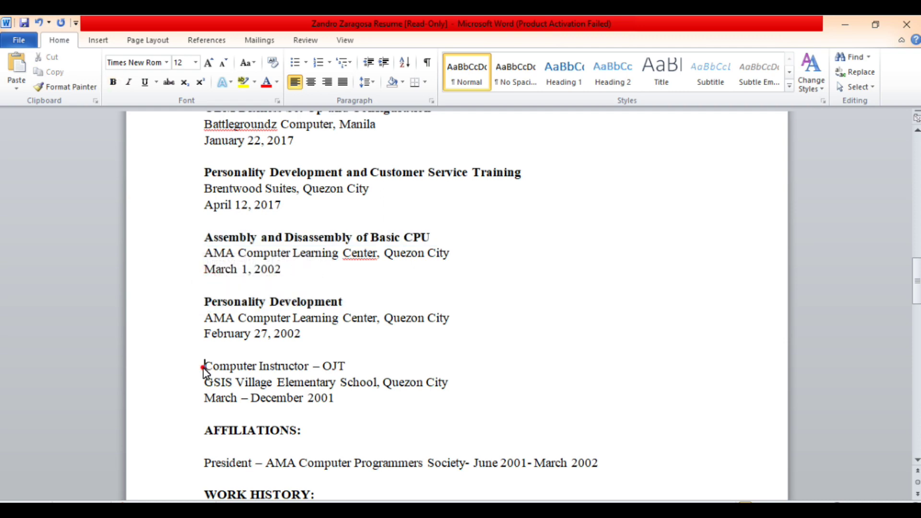
left_click(211, 346)
left_click(174, 349)
scroll(173, 347, "down", 4)
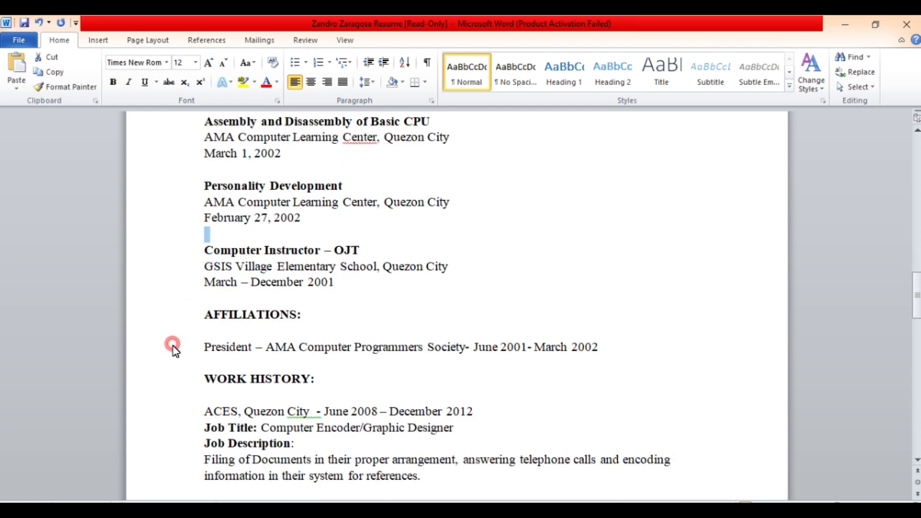
scroll(178, 349, "down", 1)
Remove the dash after Society so June 2001- March 2002 sits on its own line.
left_click(241, 275)
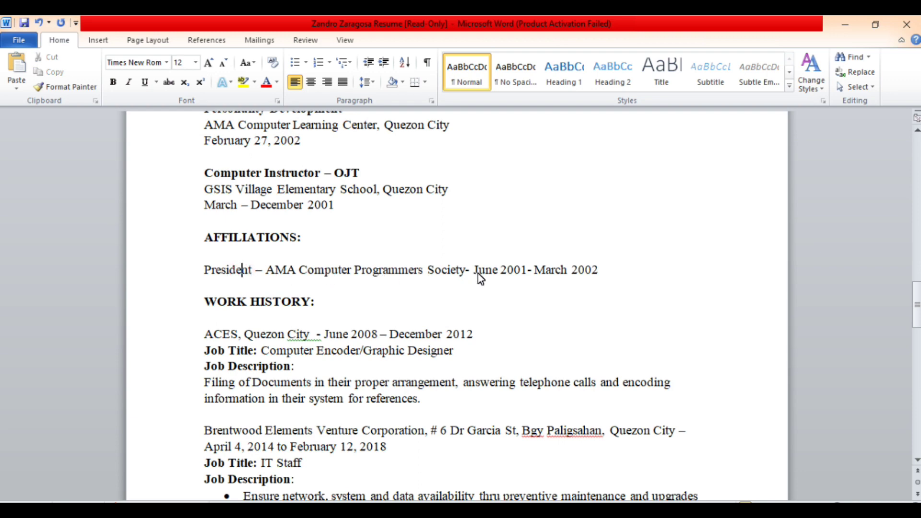
left_click_drag(475, 270, 465, 269)
key("BackSpace")
key("Return")
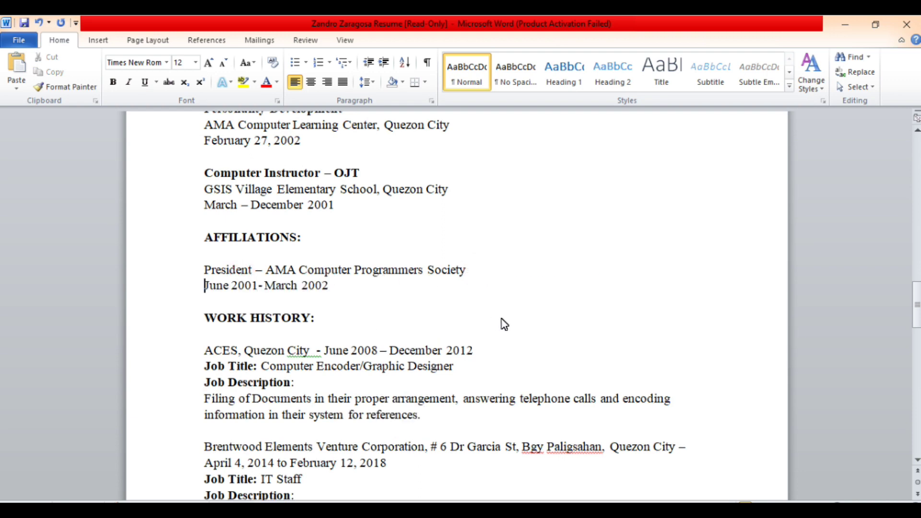
Overwrite HISTORY in the WORK HISTORY heading by typing 'eXPERIENCE:'.
scroll(502, 322, "up", 20)
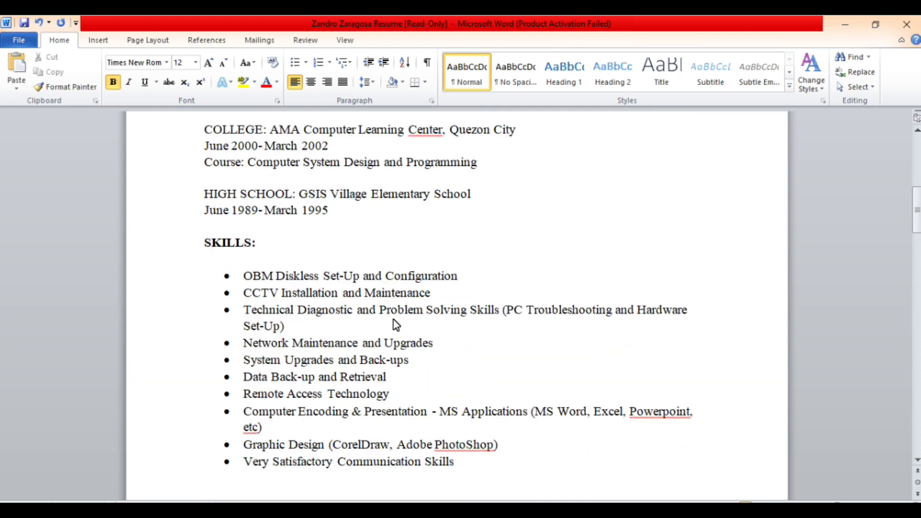
scroll(457, 304, "up", 3)
scroll(438, 328, "down", 15)
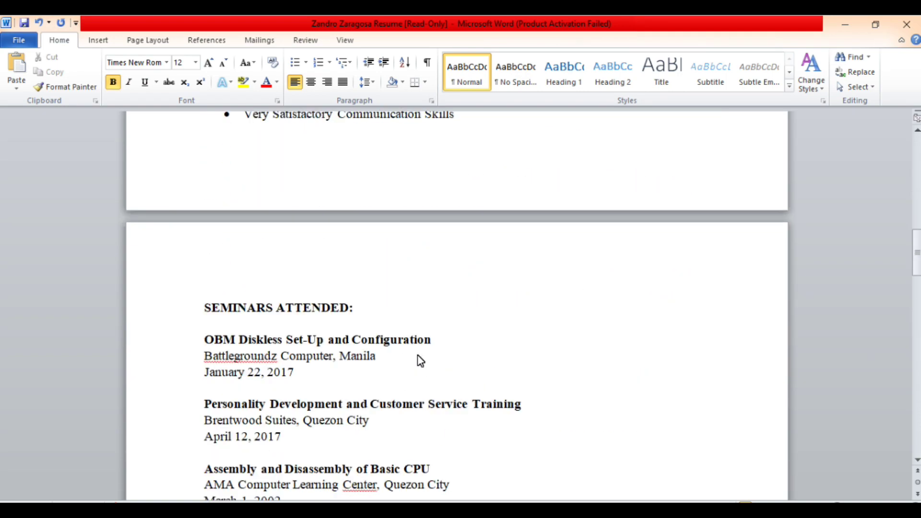
scroll(421, 361, "down", 6)
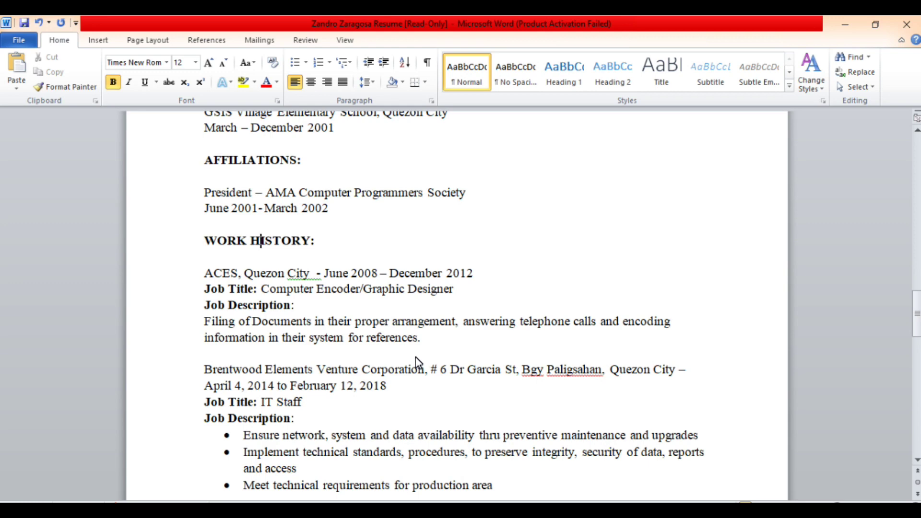
left_click(336, 229)
left_click(339, 241)
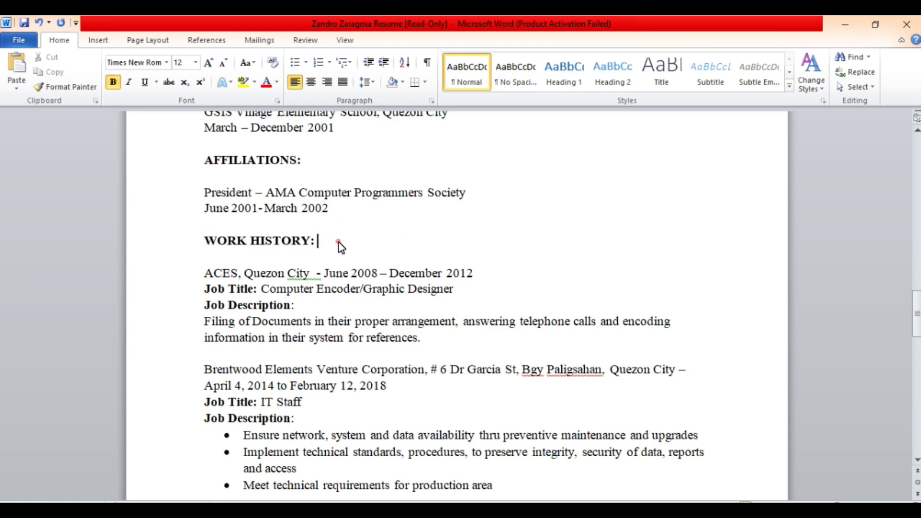
double_click(280, 242)
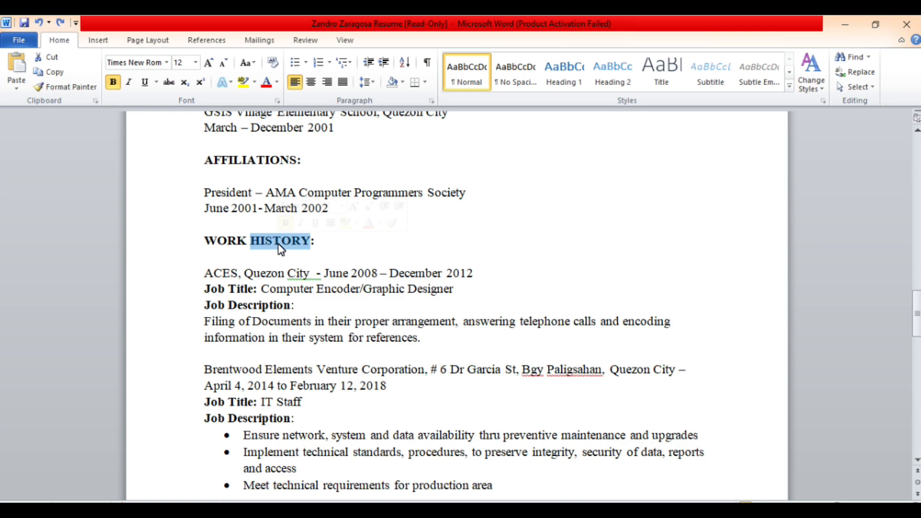
type("e")
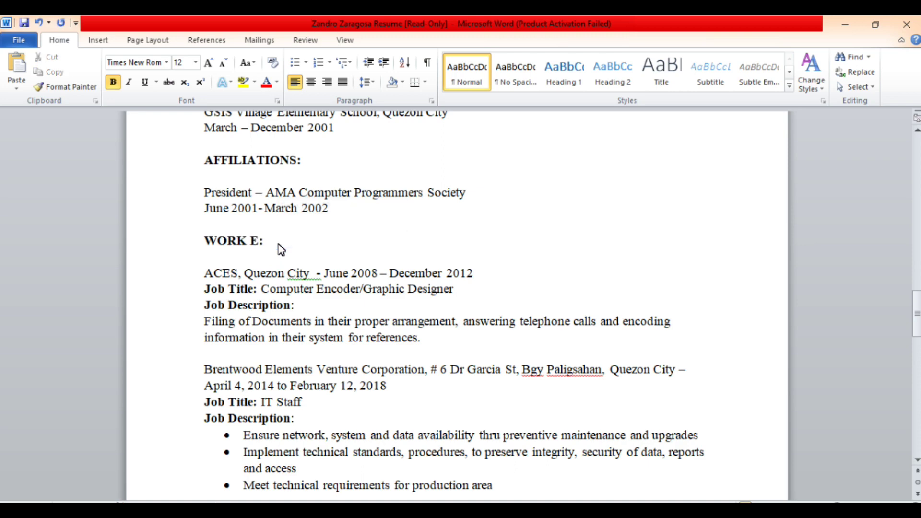
type("XPERIENCE:")
Remove the dash on the ACES line so June 2008 – December 2012 gets its own line.
left_click(265, 335)
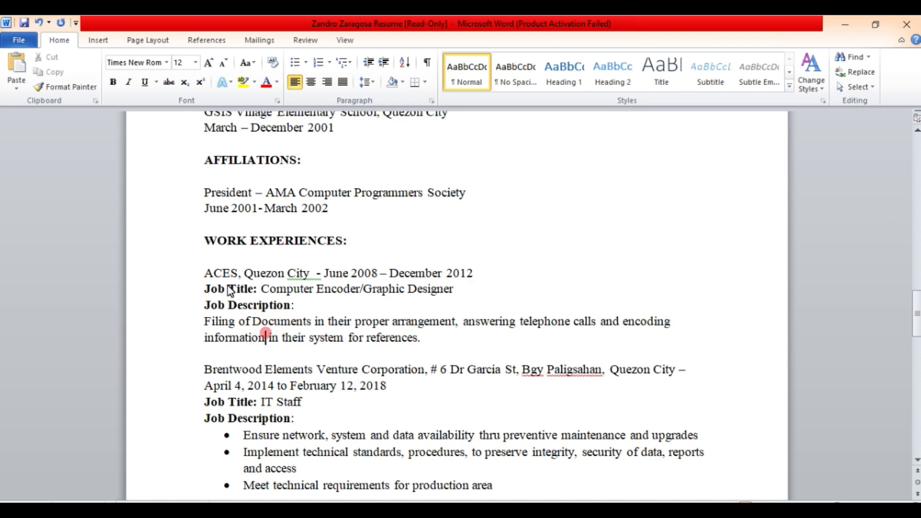
left_click(204, 273)
left_click(325, 276)
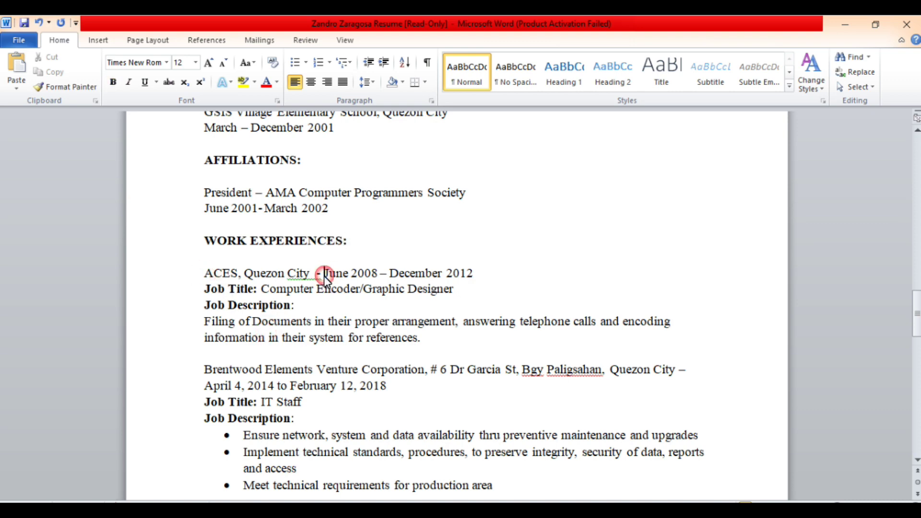
key("BackSpace")
key("BackSpace")
key("BackSpace")
key("Return")
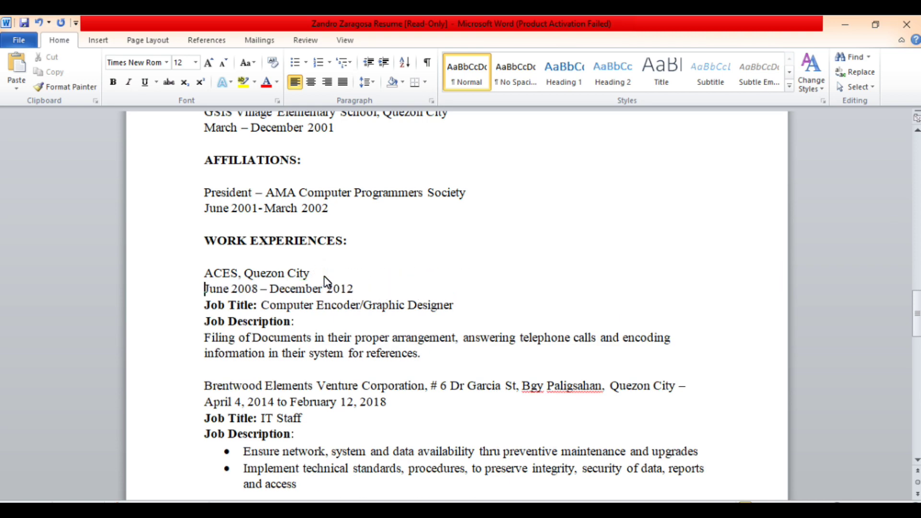
Join the ACES description onto the Job Description line, starting it with lowercase 'documents'.
left_click(280, 305)
left_click(201, 325)
left_click(202, 342)
key("BackSpace")
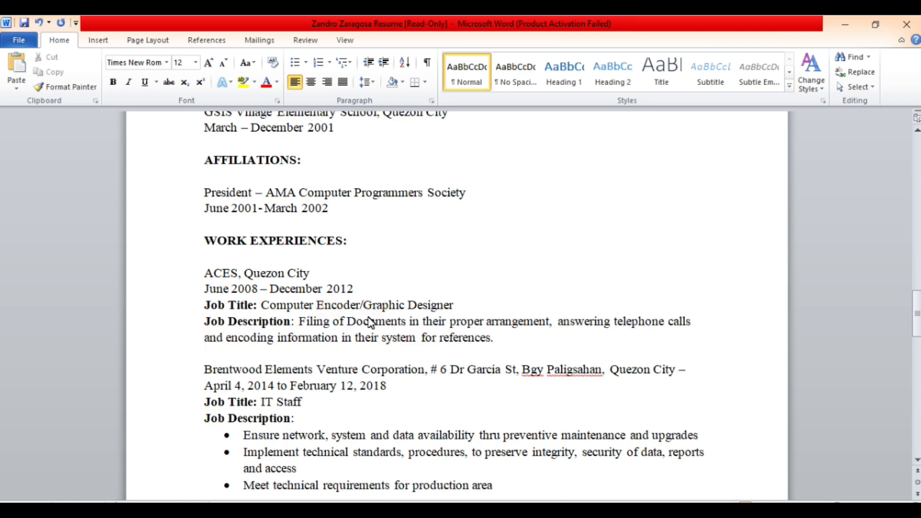
key("BackSpace")
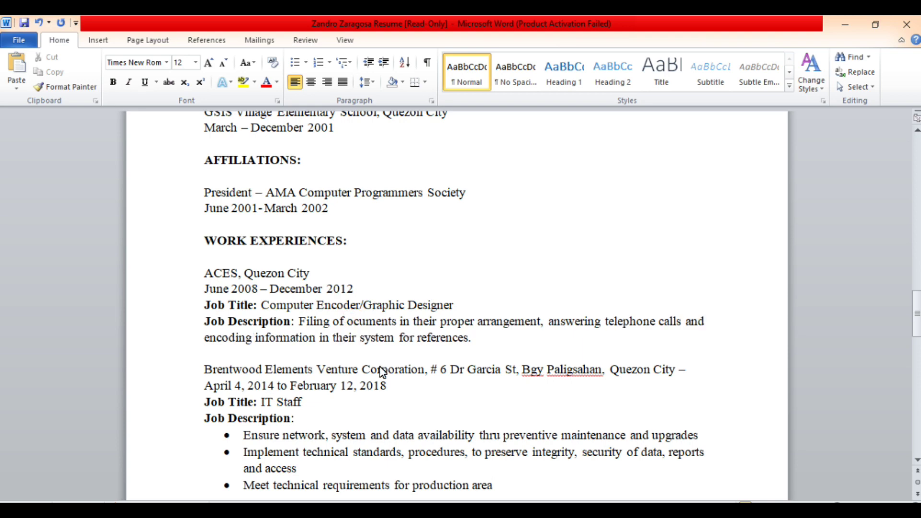
type("D")
key("BackSpace")
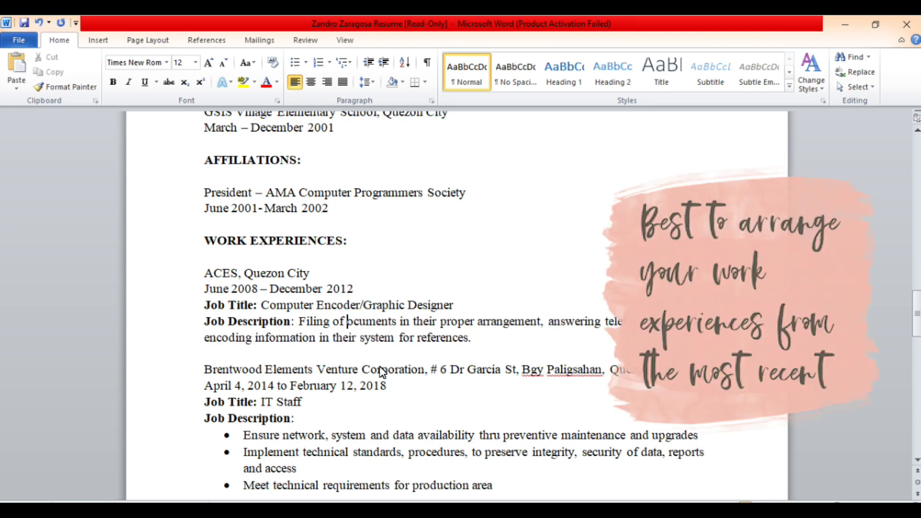
type("d")
Cut 'in their proper arrangement' and 'in their system for references.', adding a comma after 'calls'.
left_click(521, 344)
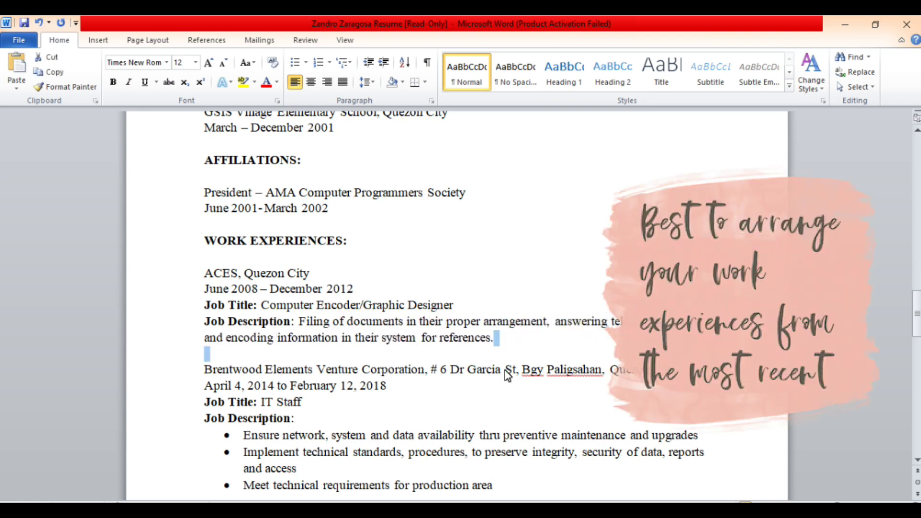
left_click(450, 341)
left_click_drag(404, 324, 540, 323)
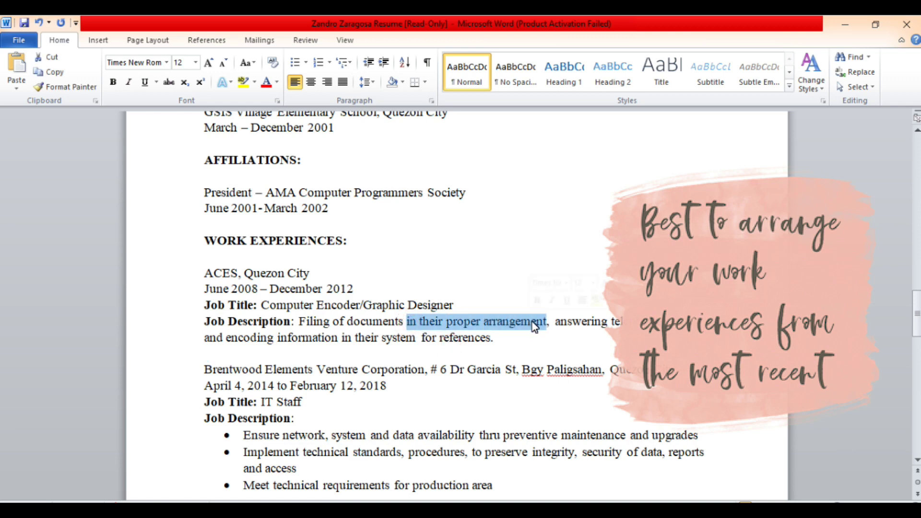
key("BackSpace")
left_click(531, 322)
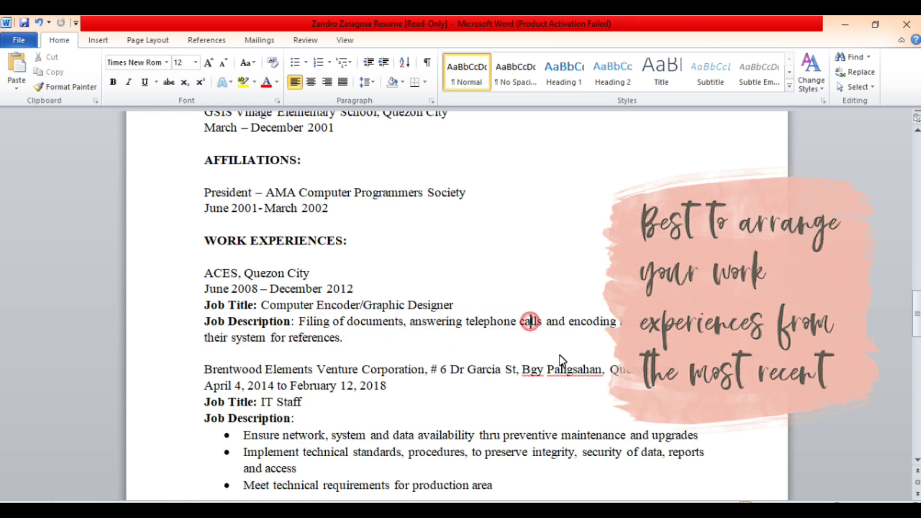
left_click(541, 324)
type(",")
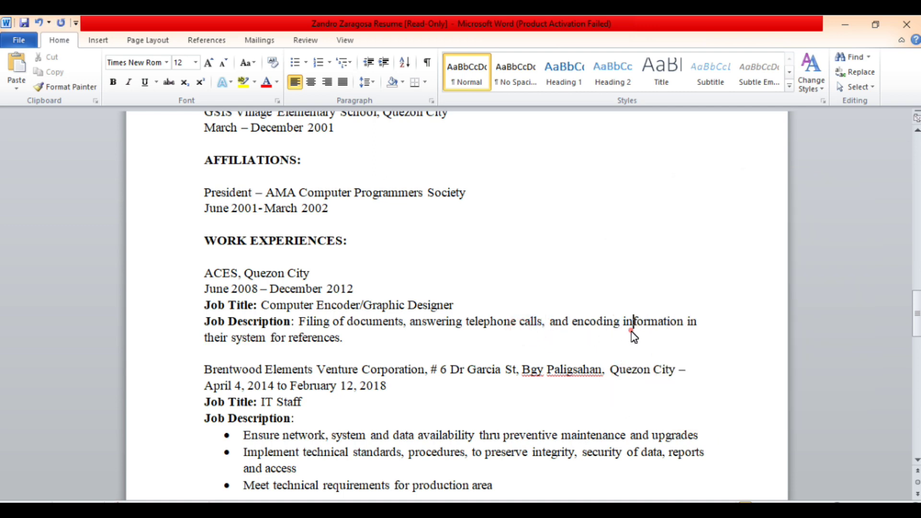
left_click_drag(689, 320, 700, 333)
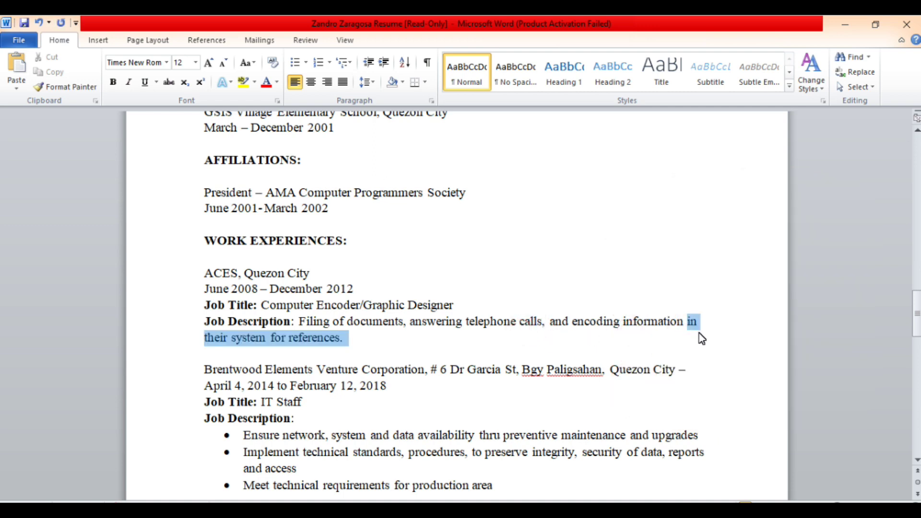
key("BackSpace")
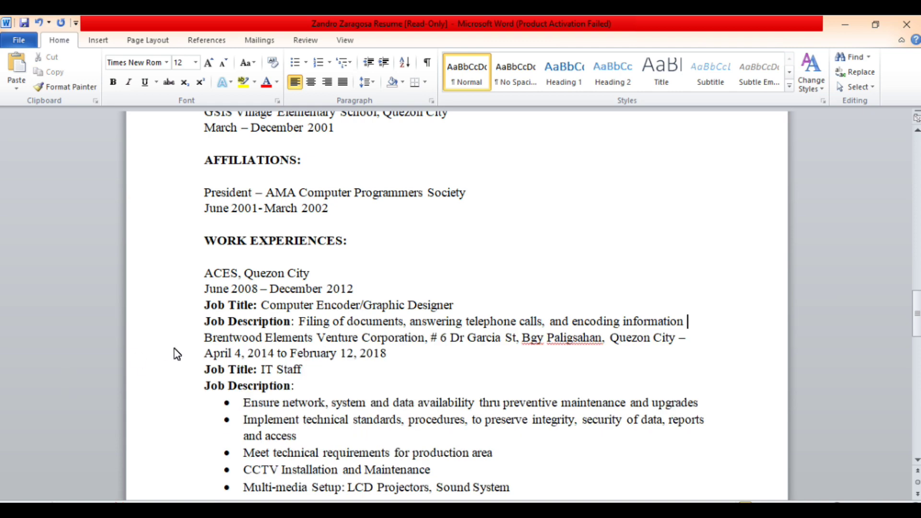
Restore the blank line above the Brentwood entry and bold the ACES, Quezon City line.
left_click(201, 339)
key("Return")
left_click(201, 274)
key("ctrl+b")
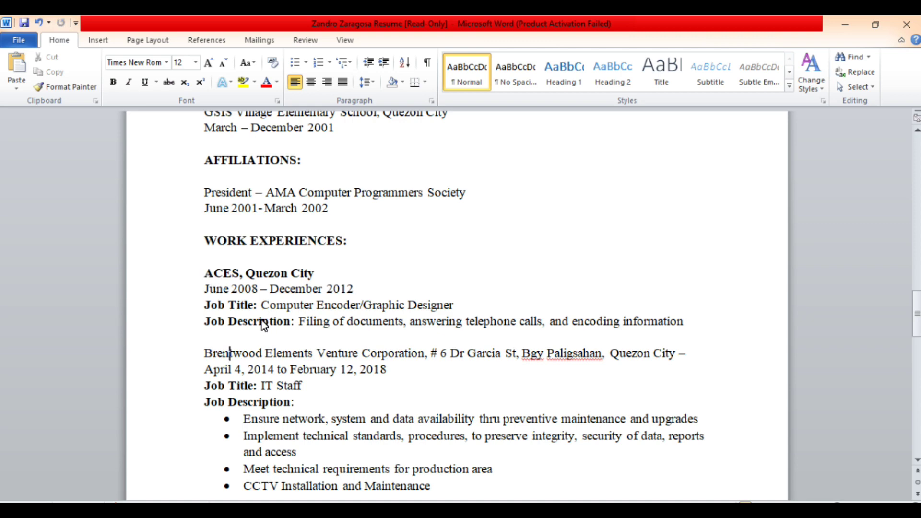
key("ctrl+z")
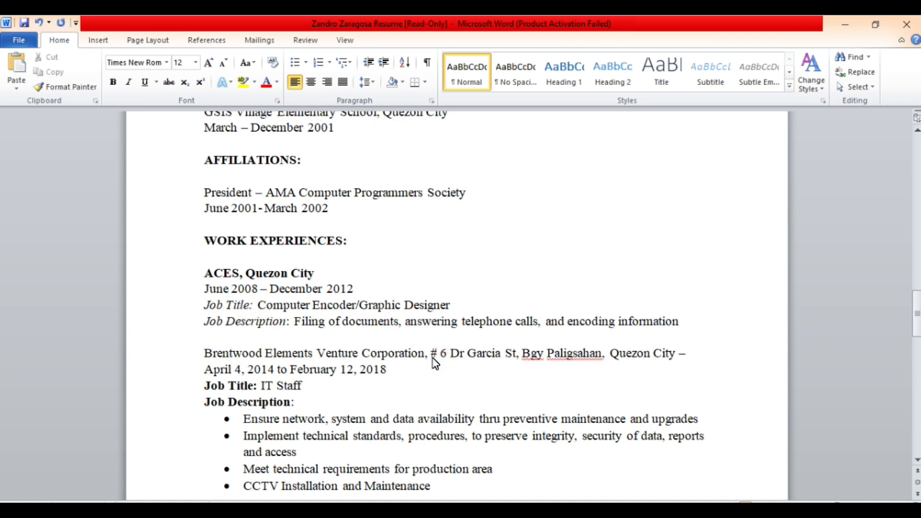
left_click(432, 357)
Remove the comma after Corporation and put the Brentwood address on its own line.
key("BackSpace")
key("BackSpace")
key("Return")
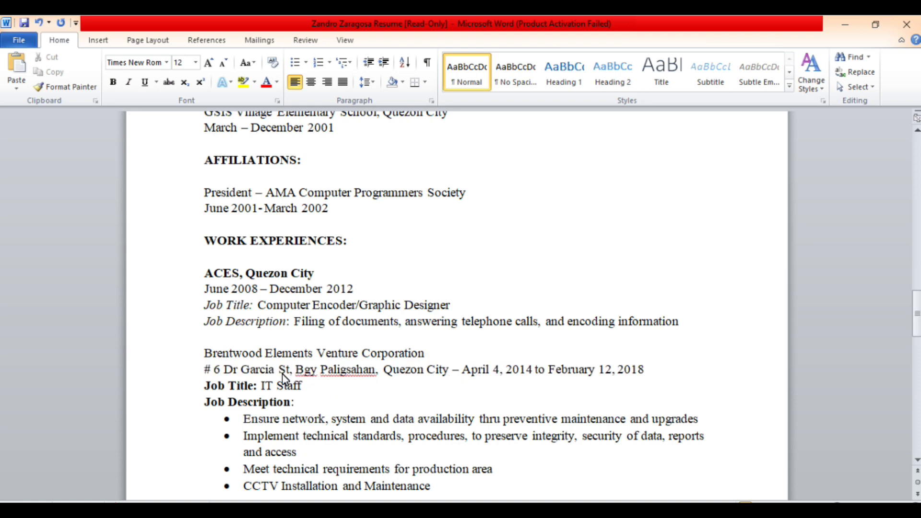
left_click(199, 383)
left_click_drag(206, 375, 318, 378)
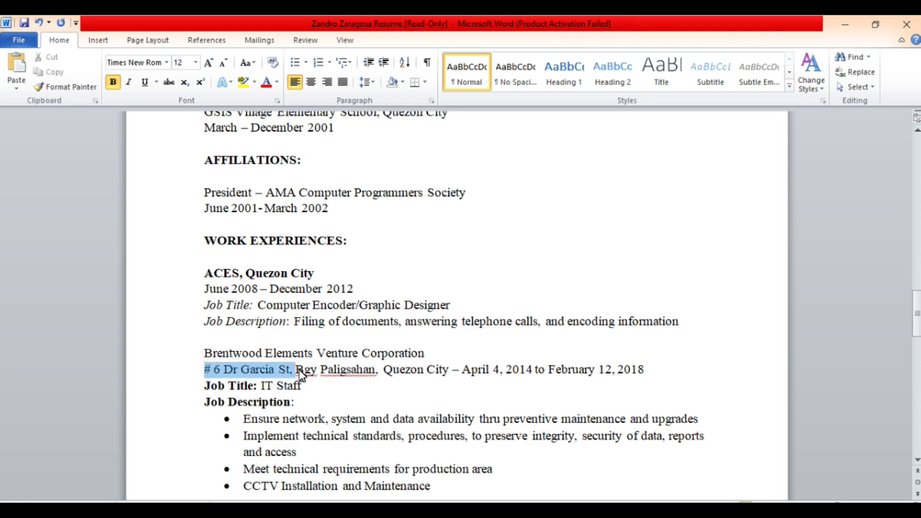
left_click(283, 287)
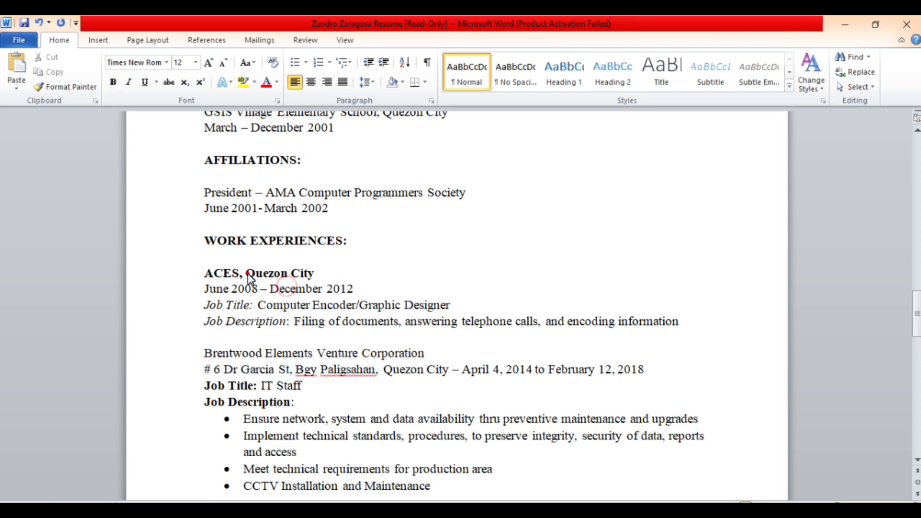
Move Quezon City onto its own line below ACES.
left_click_drag(247, 273, 321, 274)
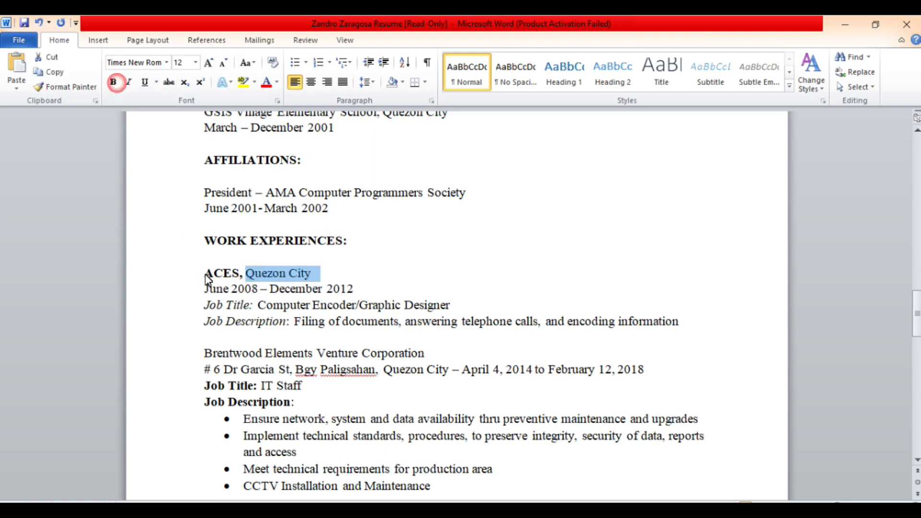
left_click(240, 275)
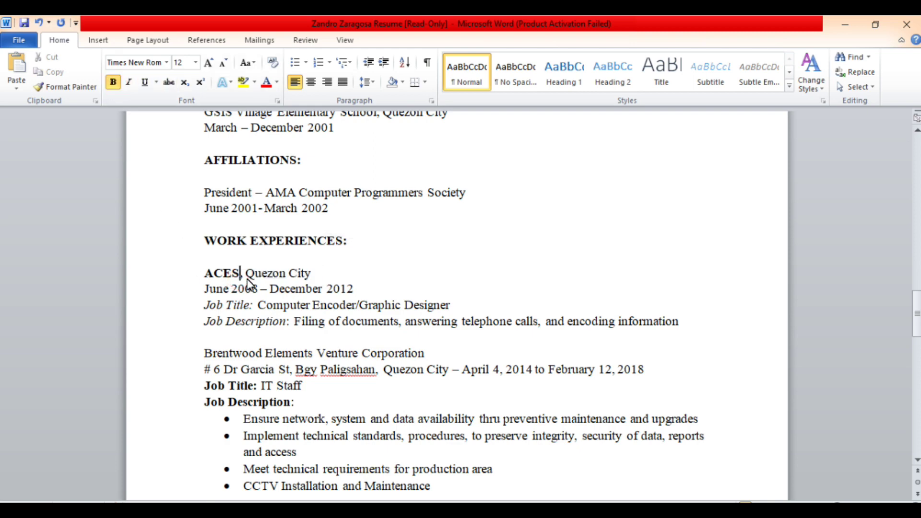
key("Delete")
key("Return")
key("Delete")
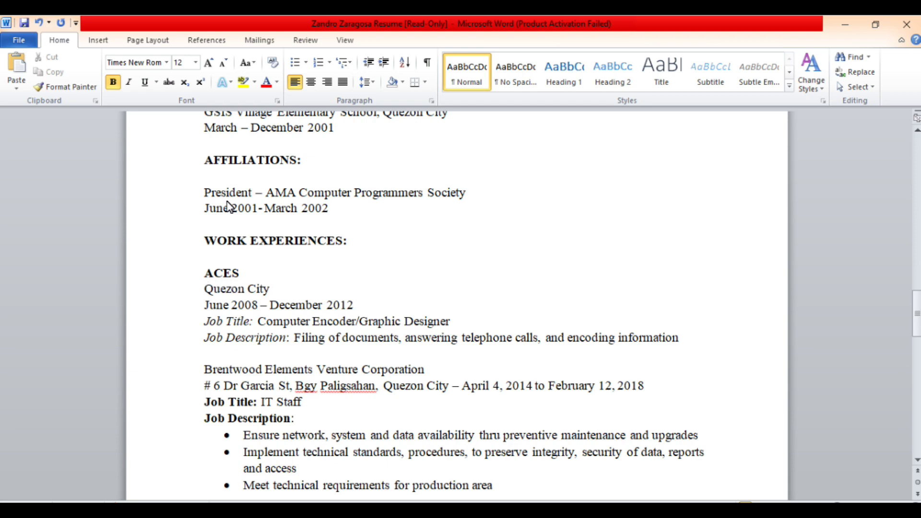
Strip the street name and house number from the Brentwood address, making it Brgy., and put the dates on their own line.
scroll(232, 421, "down", 1)
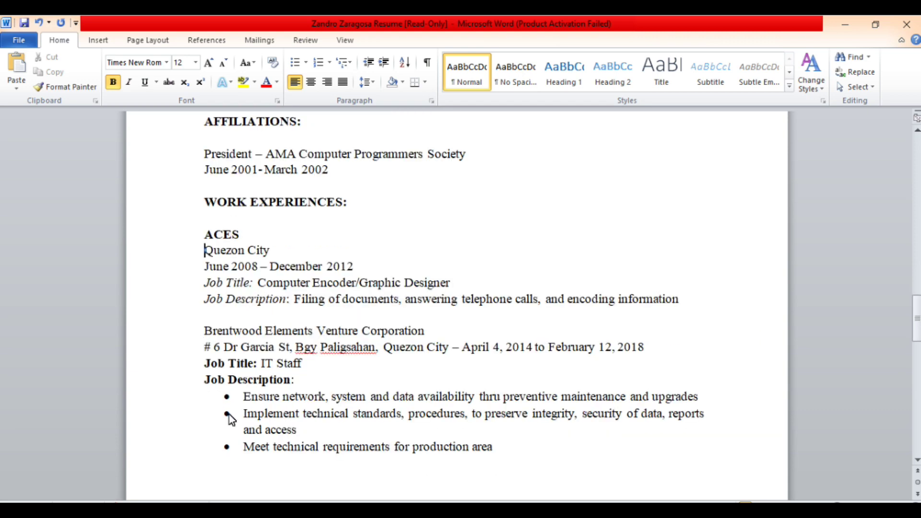
left_click_drag(293, 348, 296, 348)
key("BackSpace")
key("BackSpace")
key("BackSpace")
key("BackSpace")
key("BackSpace")
key("BackSpace")
key("BackSpace")
key("BackSpace")
key("BackSpace")
key("BackSpace")
key("BackSpace")
key("BackSpace")
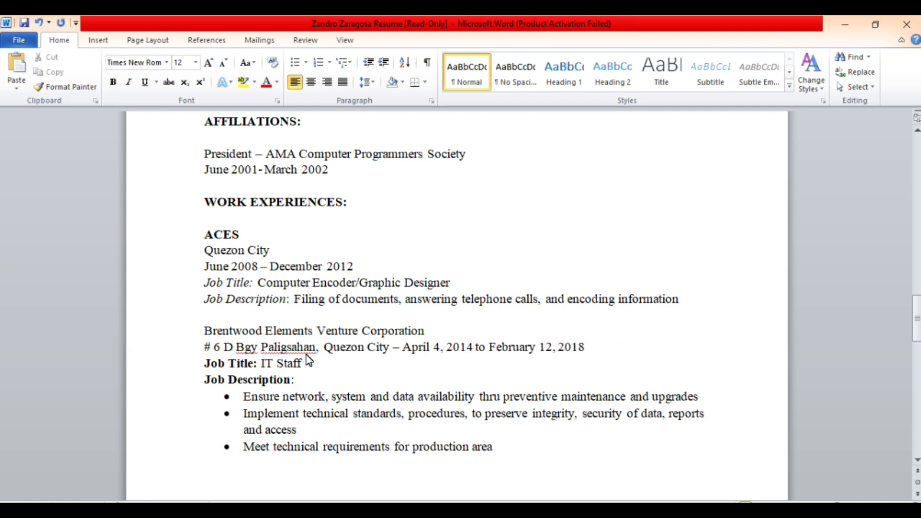
key("BackSpace")
key("BackSpace")
key("BackSpace")
key("BackSpace")
key("BackSpace")
key("BackSpace")
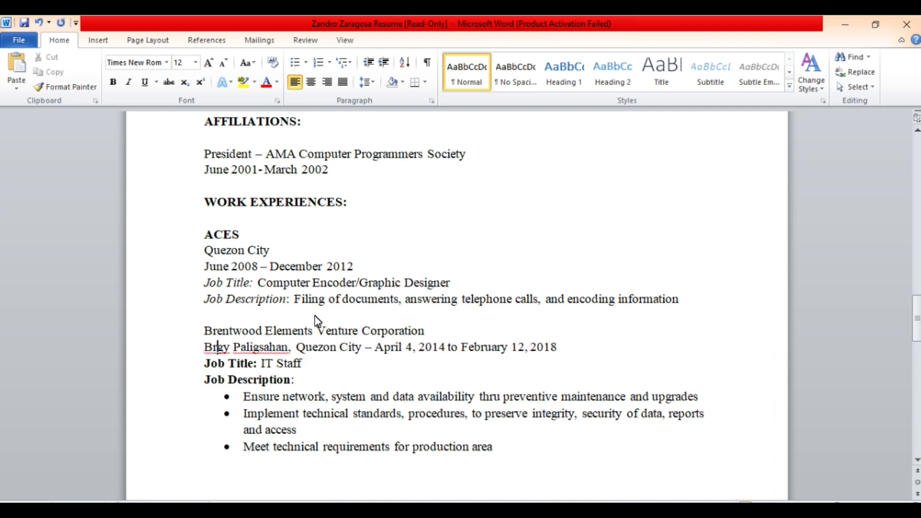
type("rgy.")
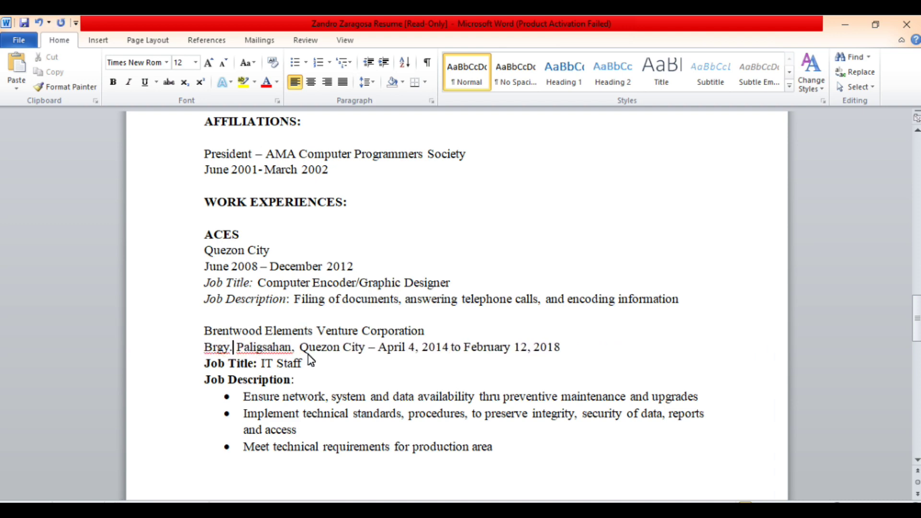
left_click(377, 349)
key("BackSpace")
key("BackSpace")
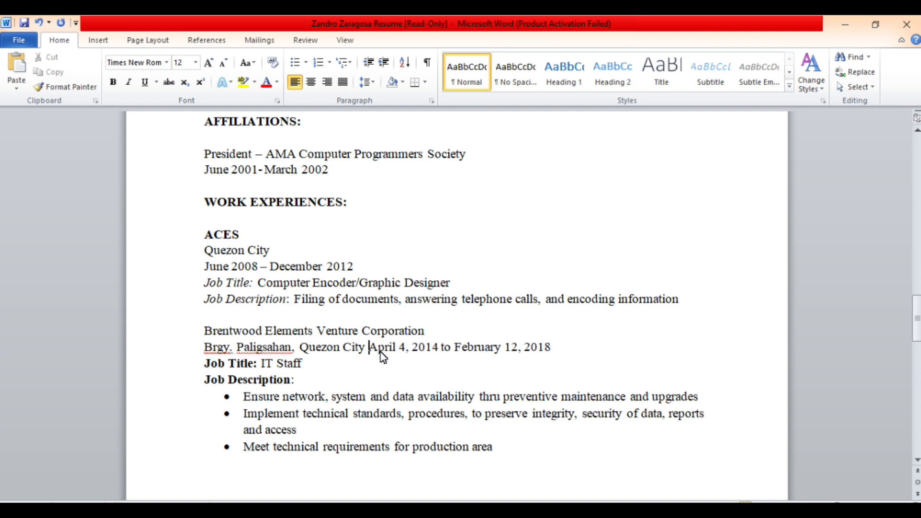
key("Return")
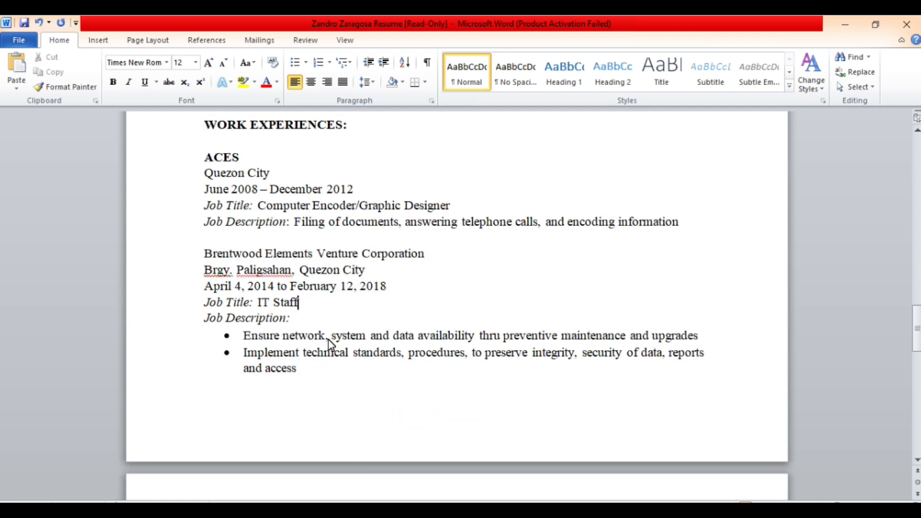
Add a comma after 'system' in the first bullet and change 'thru' to 'through'.
left_click(367, 336)
type(",")
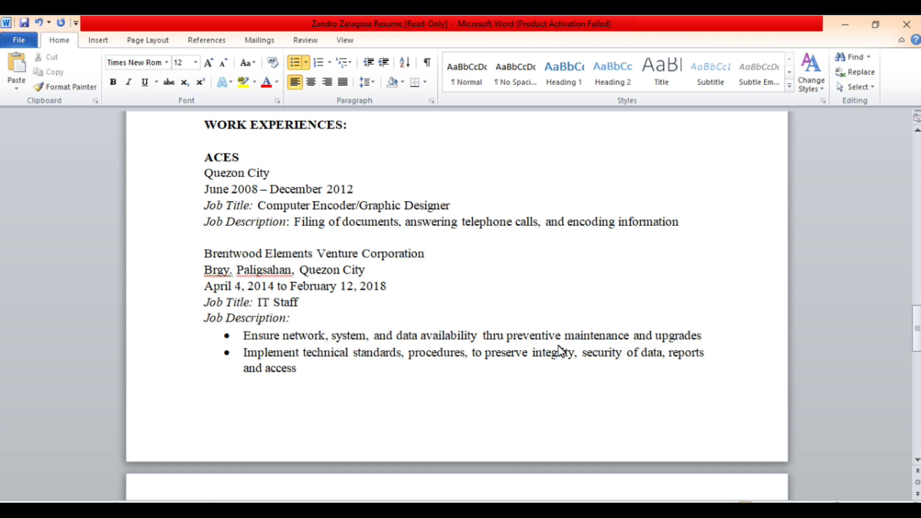
double_click(499, 336)
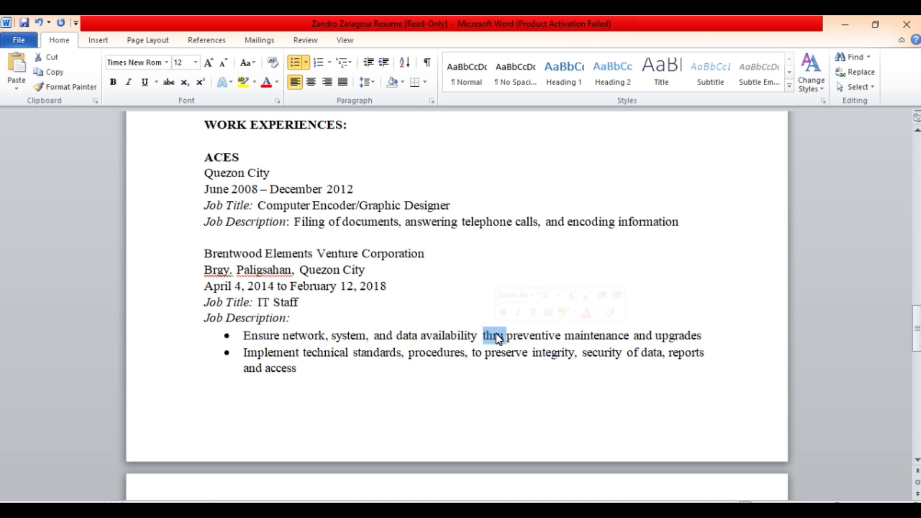
type("throug")
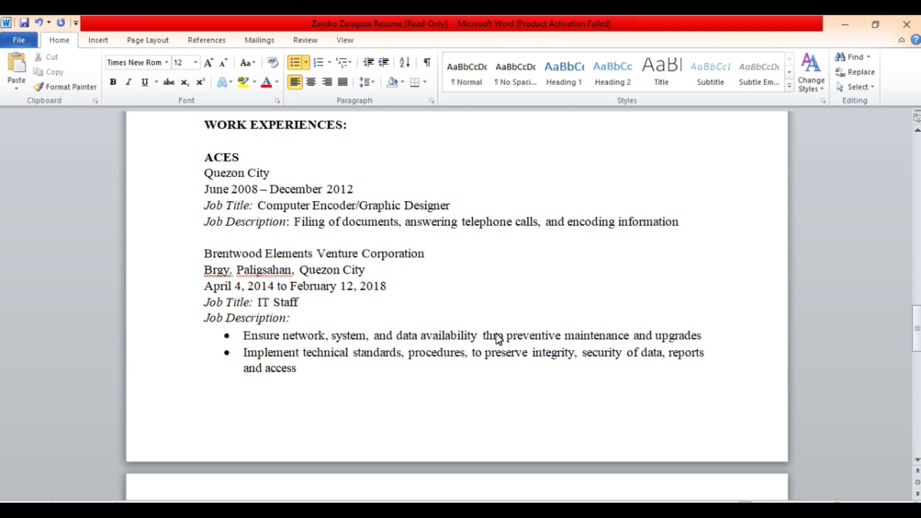
type("h")
left_click(479, 336)
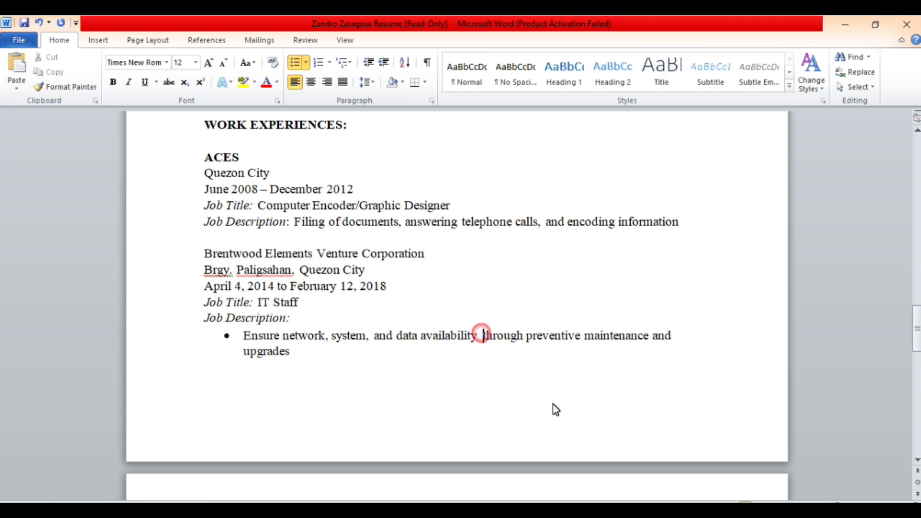
key("BackSpace")
Cut the People Plus Tech address to Makati City on its own line and drop 'to' from the dates.
scroll(554, 408, "down", 8)
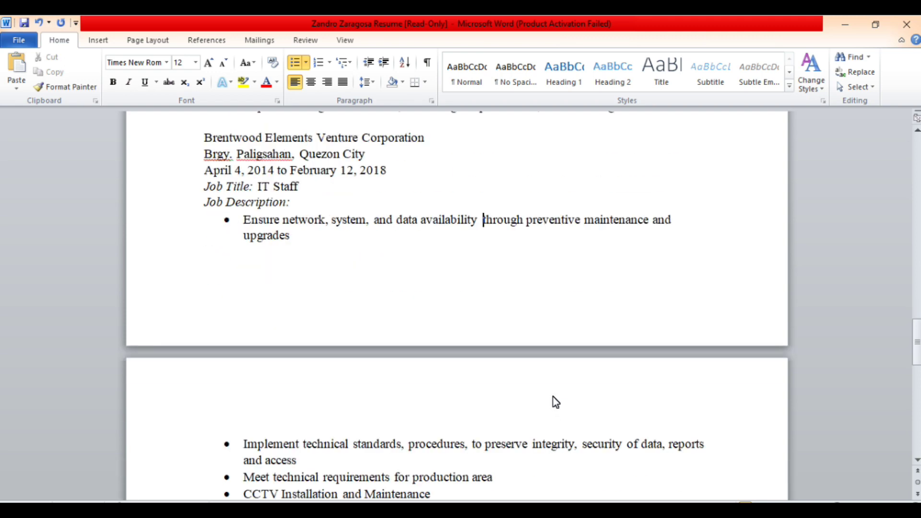
key("Return")
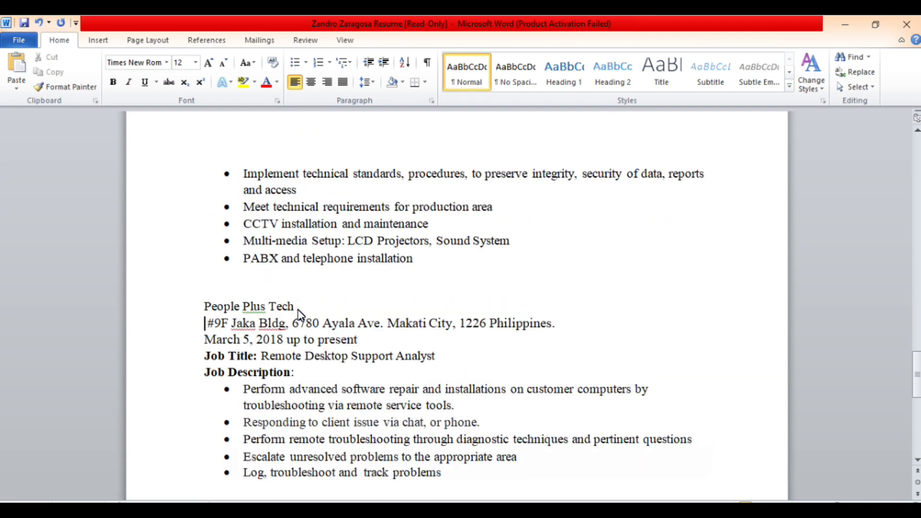
key("Delete")
key("Delete")
key("Delete")
key("Delete")
key("Delete")
key("Delete")
key("Delete")
key("Delete")
key("Delete")
key("Delete")
key("Delete")
key("Delete")
key("Delete")
key("Delete")
key("Delete")
key("Delete")
key("Delete")
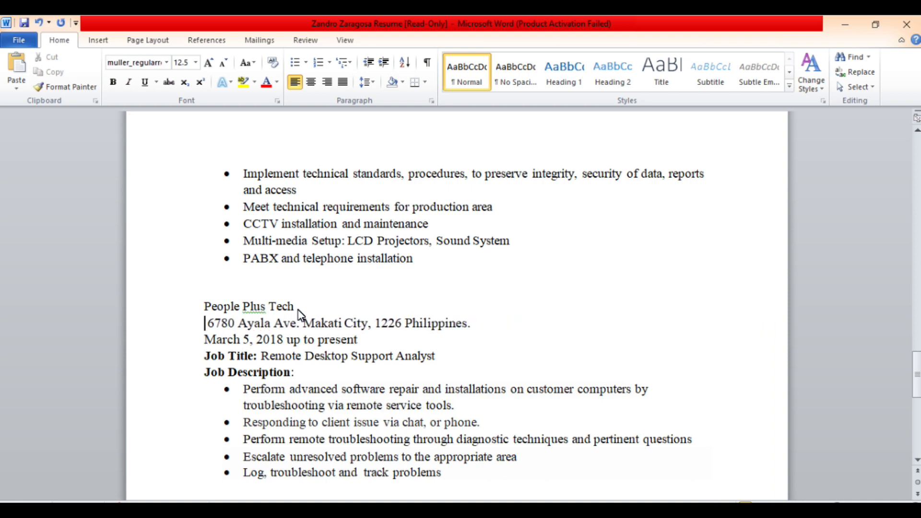
key("Delete")
key("Delete")
key("Delete")
key("Delete")
key("Delete")
key("Delete")
key("Delete")
key("Delete")
key("Delete")
key("Delete")
key("Delete")
key("Delete")
key("Delete")
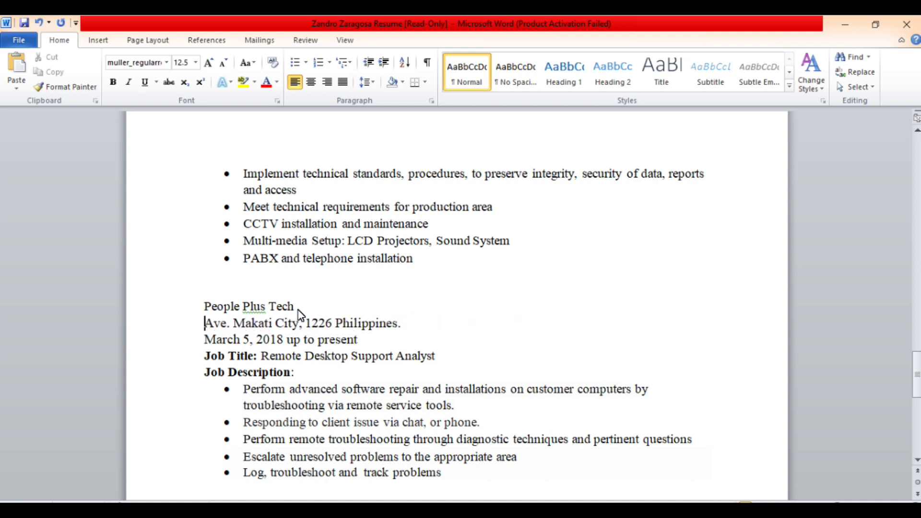
key("Delete")
key("Delete")
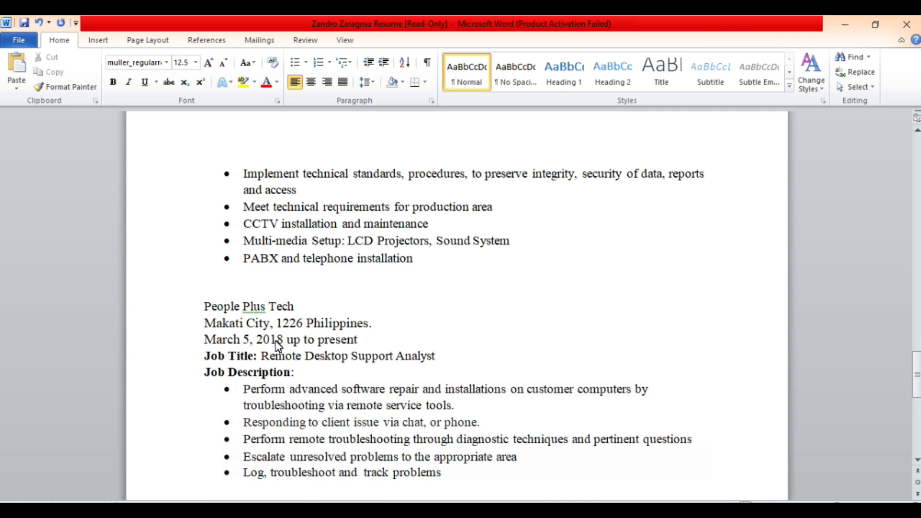
left_click_drag(272, 328, 376, 329)
key("Delete")
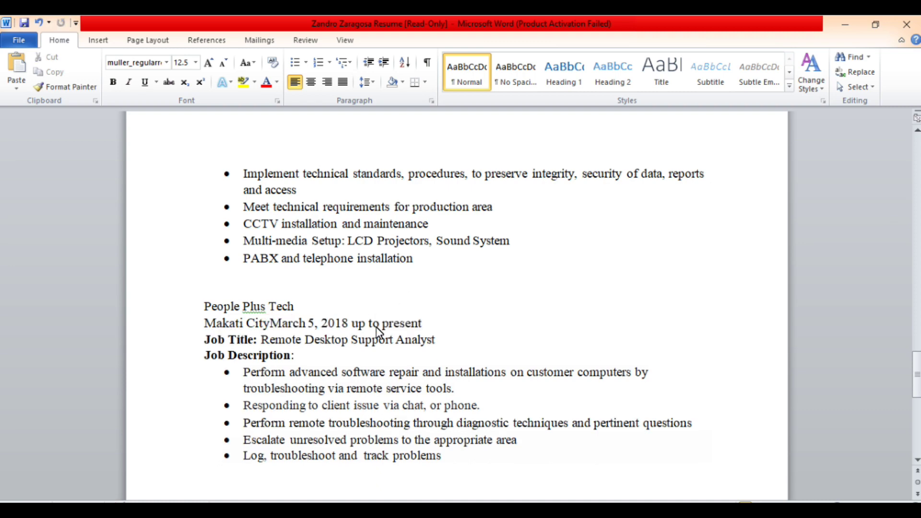
key("Return")
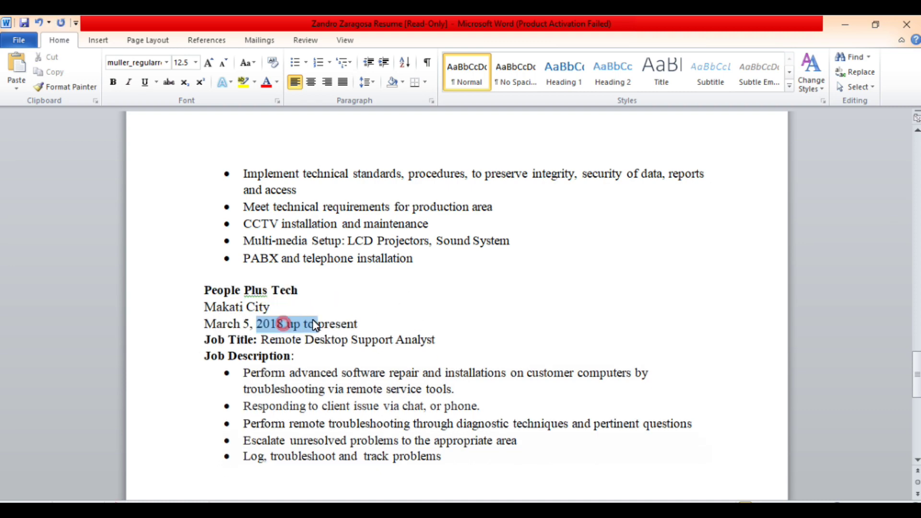
left_click(315, 330)
key("BackSpace")
key("BackSpace")
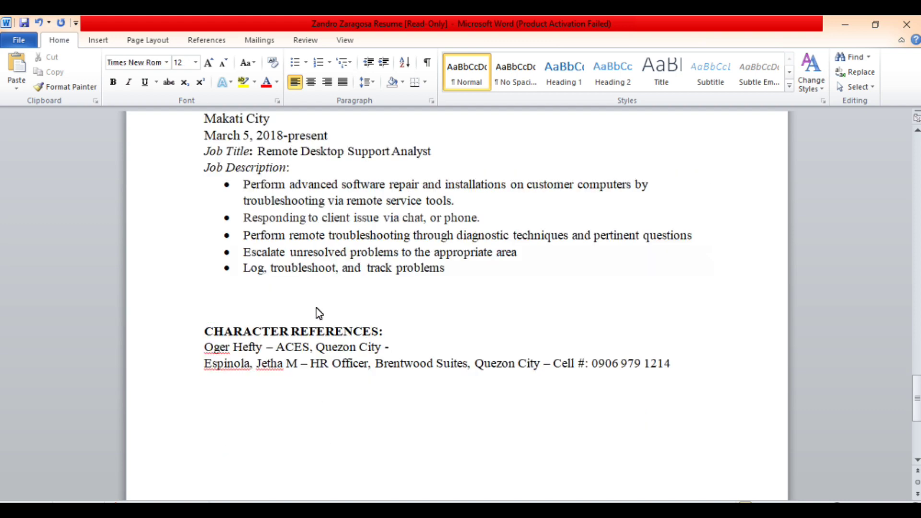
Remove the blank line above CHARACTER REFERENCES and put the first reference's ACES, Quezon City on its own line.
left_click(204, 328)
key("BackSpace")
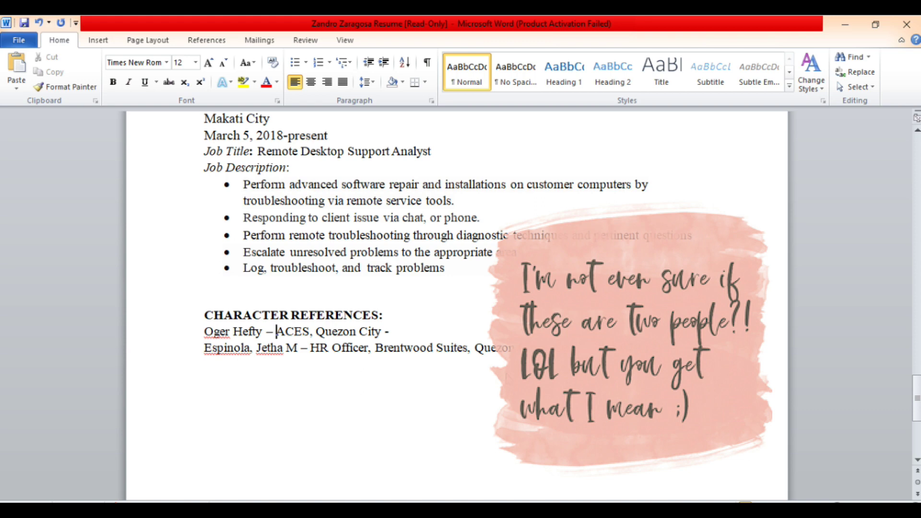
key("BackSpace")
key("BackSpace")
key("Return")
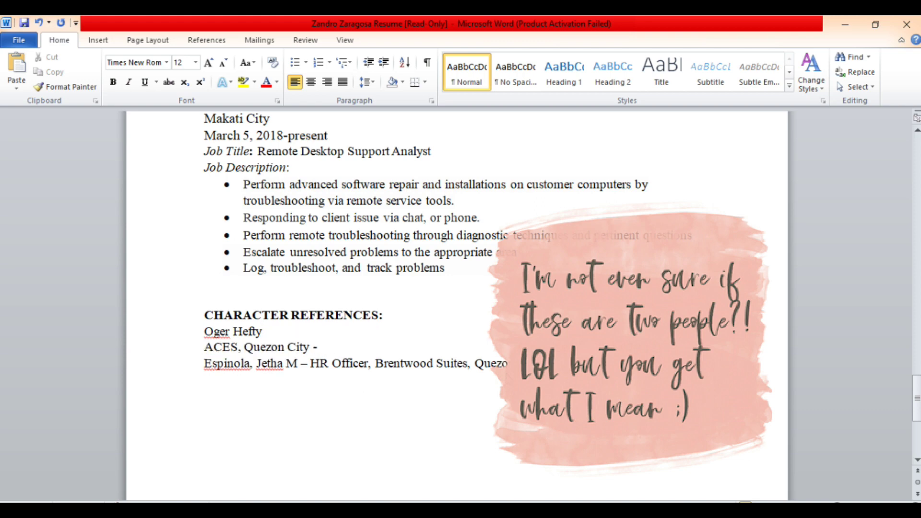
left_click(202, 332)
key("Return")
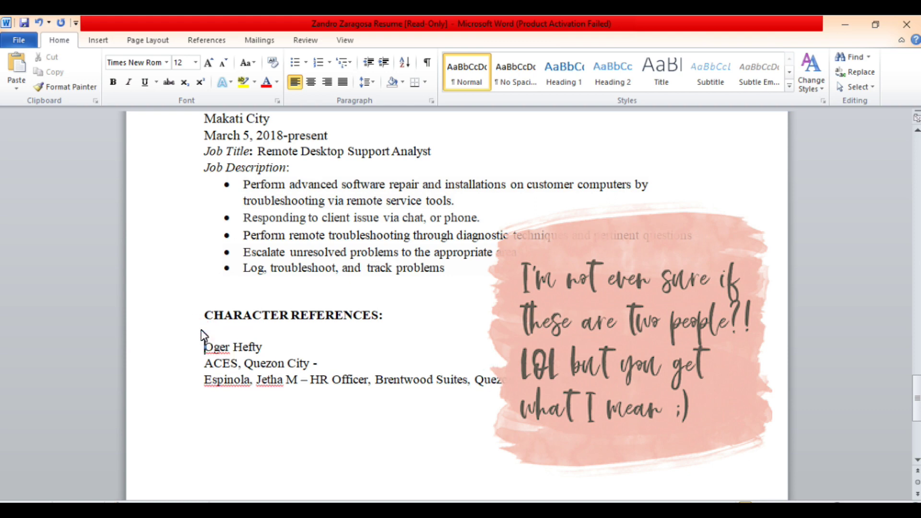
Bold the first reference's name and adjust the spacing above the second reference.
triple_click(220, 347)
left_click(232, 326)
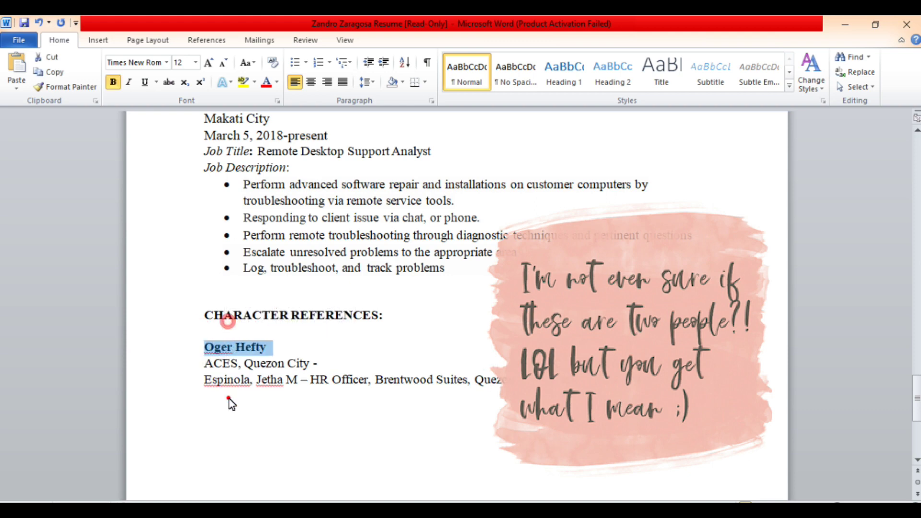
left_click(231, 395)
left_click(206, 387)
key("Return")
key("Return")
key("BackSpace")
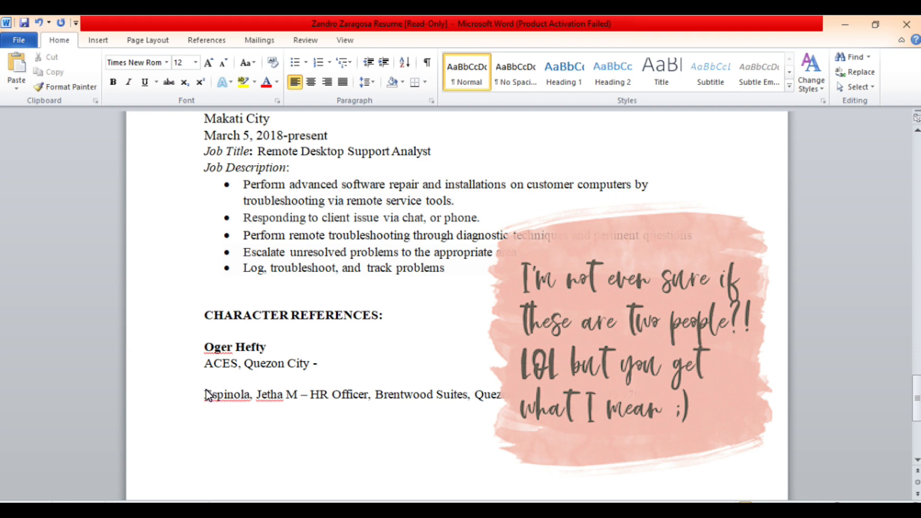
Move the second reference's surname after the first names and put the HR Officer details on their own line.
left_click(255, 411)
left_click_drag(250, 395, 206, 396)
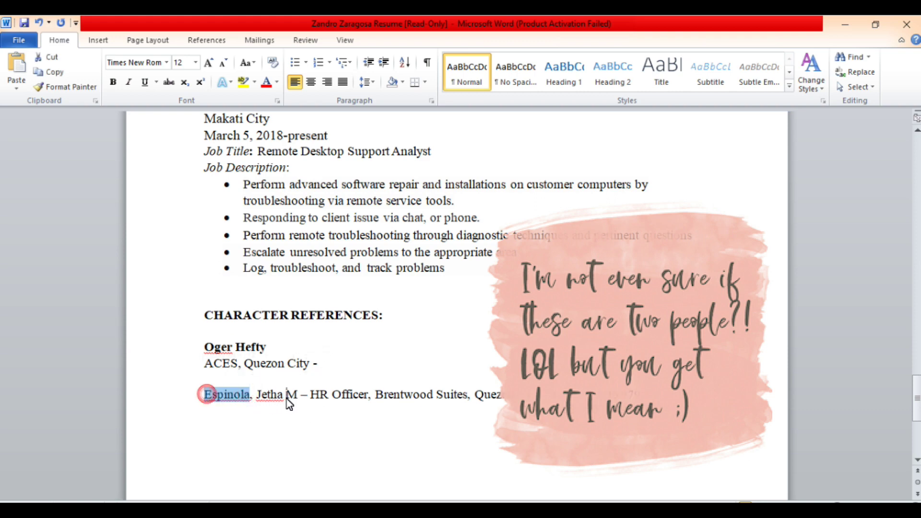
left_click_drag(287, 403, 305, 401)
left_click(255, 426)
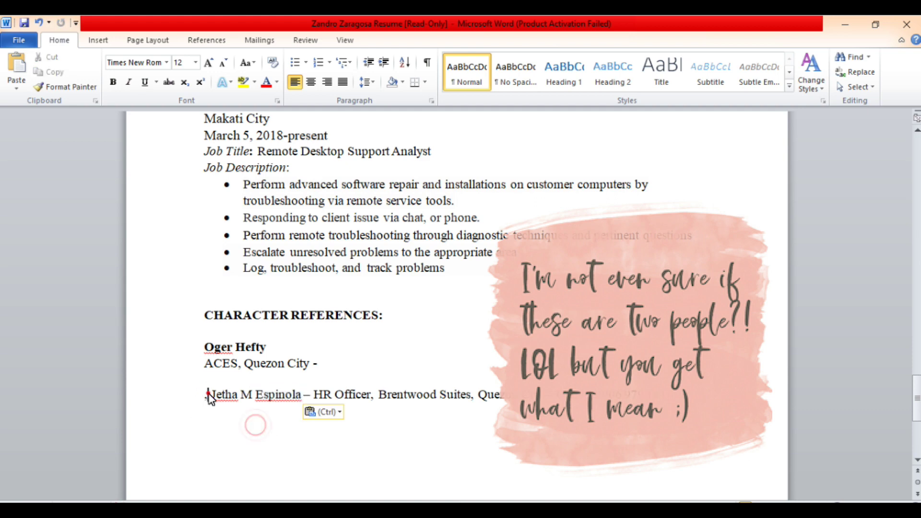
left_click(208, 395)
key("BackSpace")
key("BackSpace")
left_click(307, 395)
key("BackSpace")
key("BackSpace")
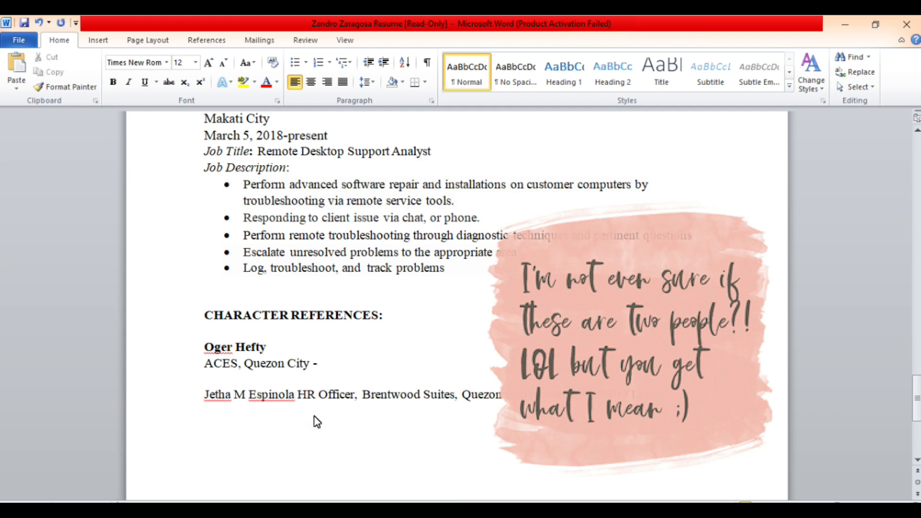
key("Return")
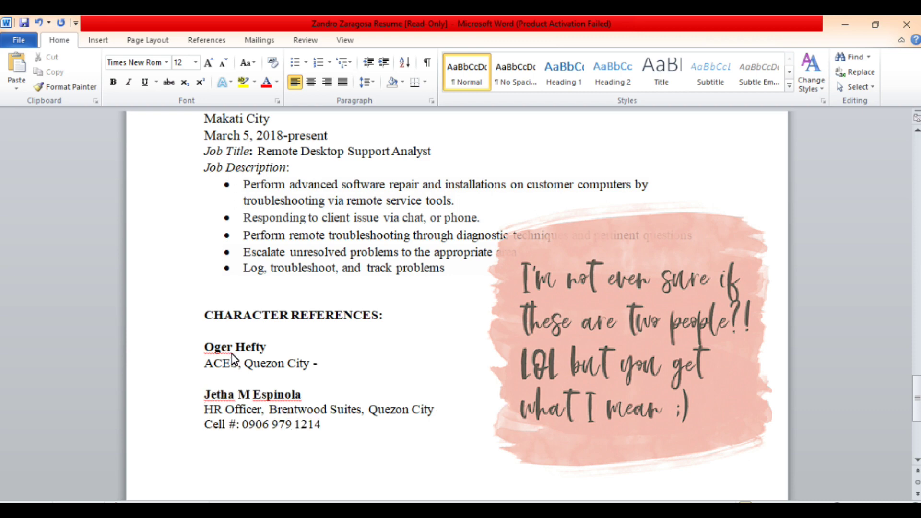
Add a blank line below the first reference's name, then undo it.
left_click(269, 347)
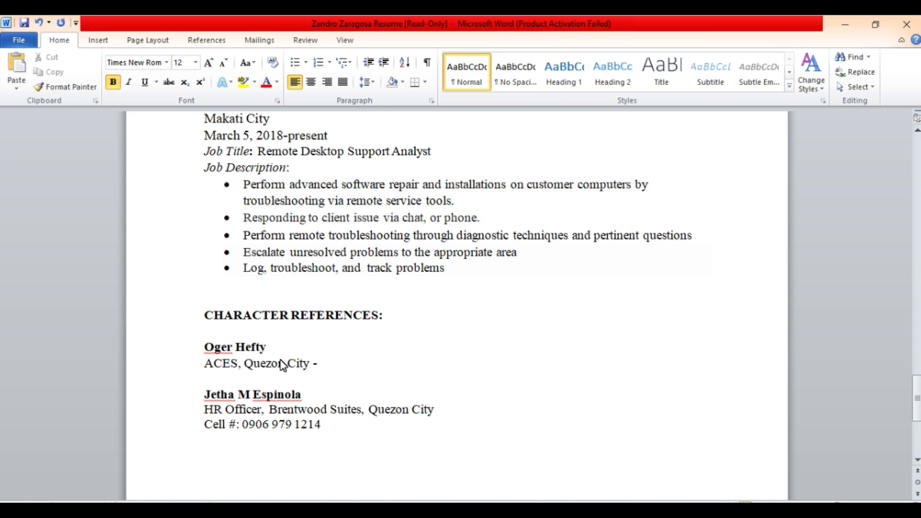
key("Return")
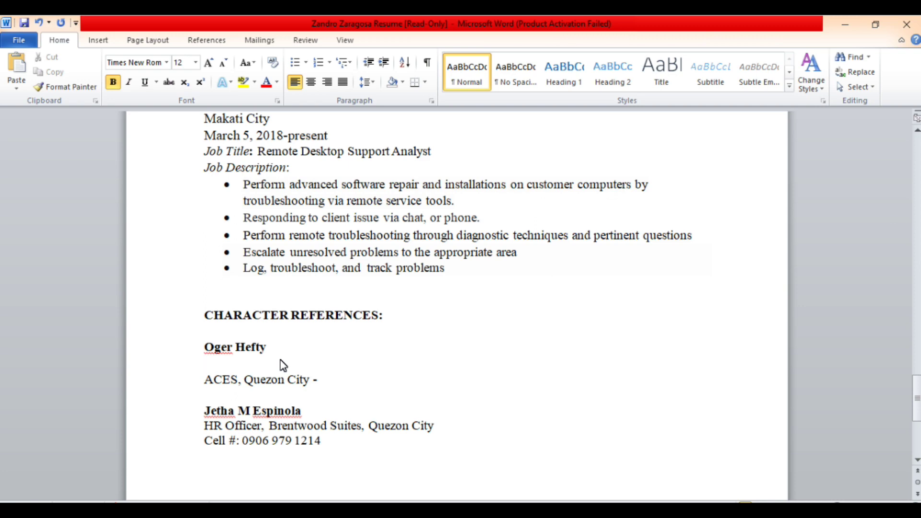
key("ctrl+z")
key("ctrl+z")
key("ctrl+z")
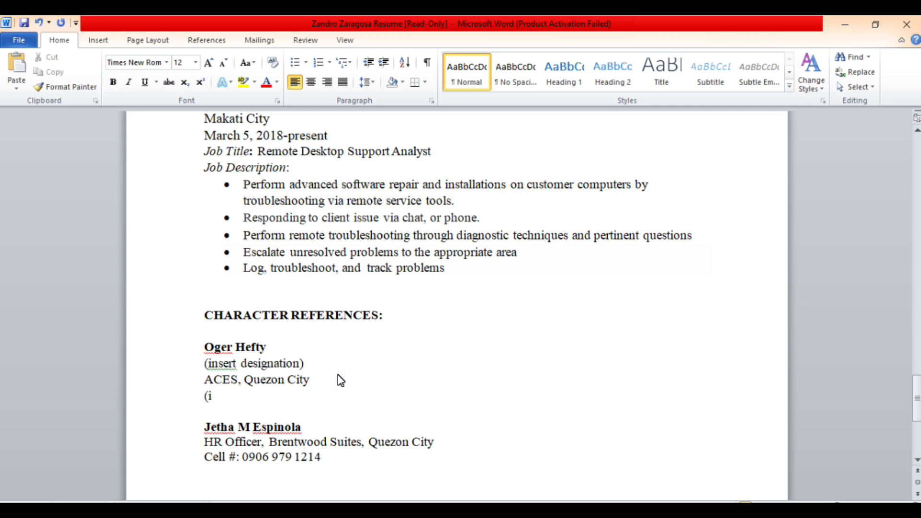
Complete the '(insert phone#)' placeholder and join the ACES line onto the designation placeholder.
type("ert phone#)")
left_click(343, 380)
scroll(344, 379, "down", 2)
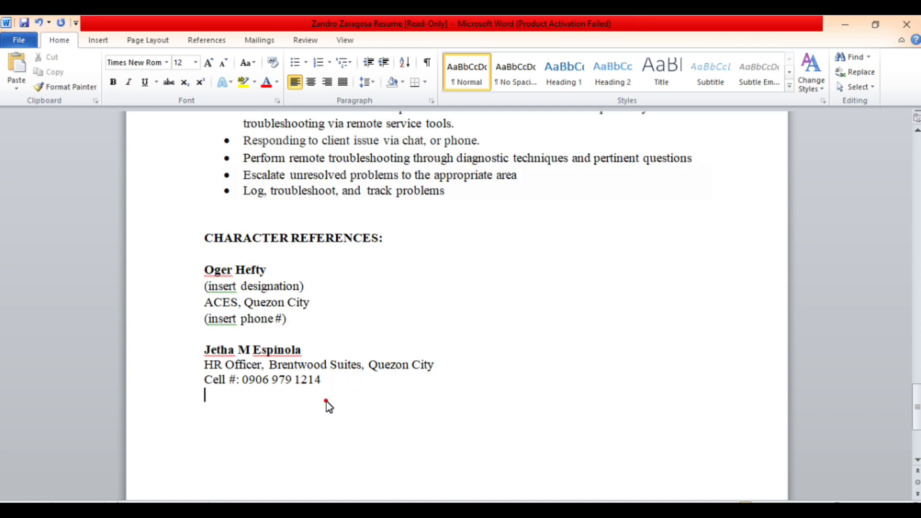
left_click(326, 402)
left_click(205, 305)
key("BackSpace")
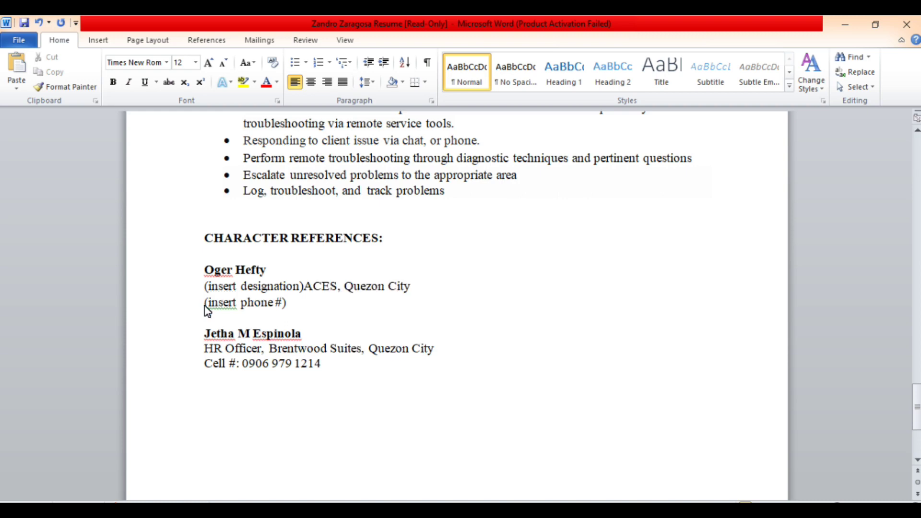
left_click(314, 346)
left_click(229, 350)
left_click(276, 349)
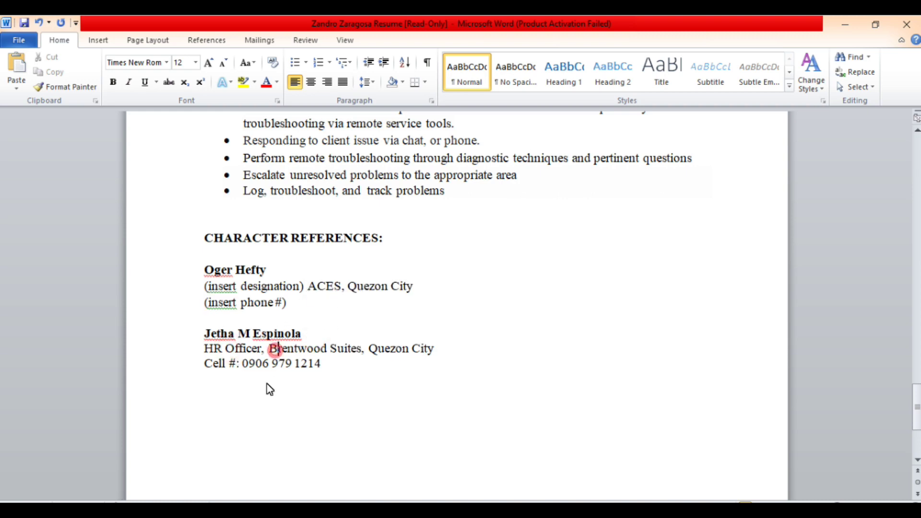
left_click(266, 349)
key("BackSpace")
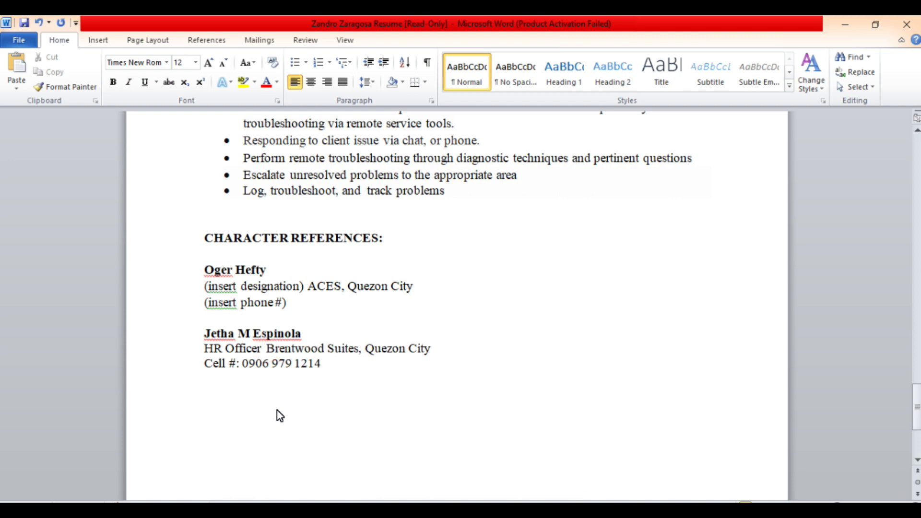
type("-")
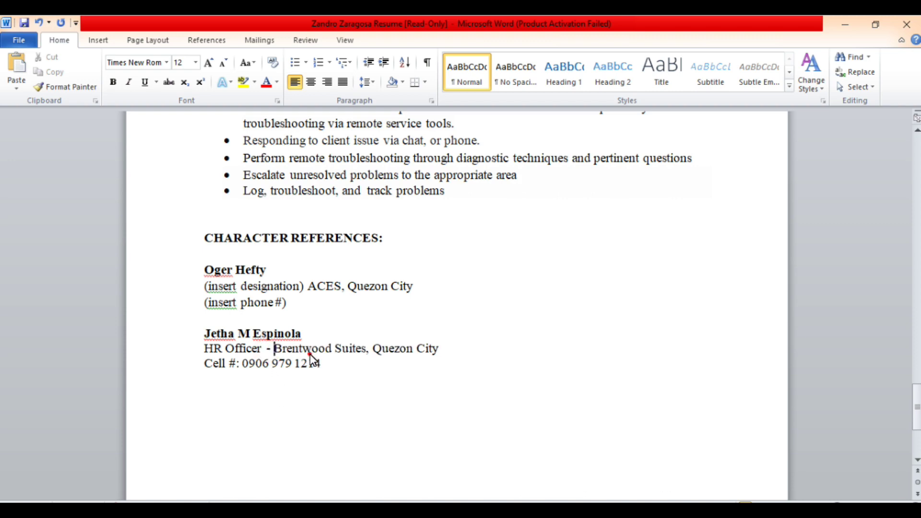
key("shift+End")
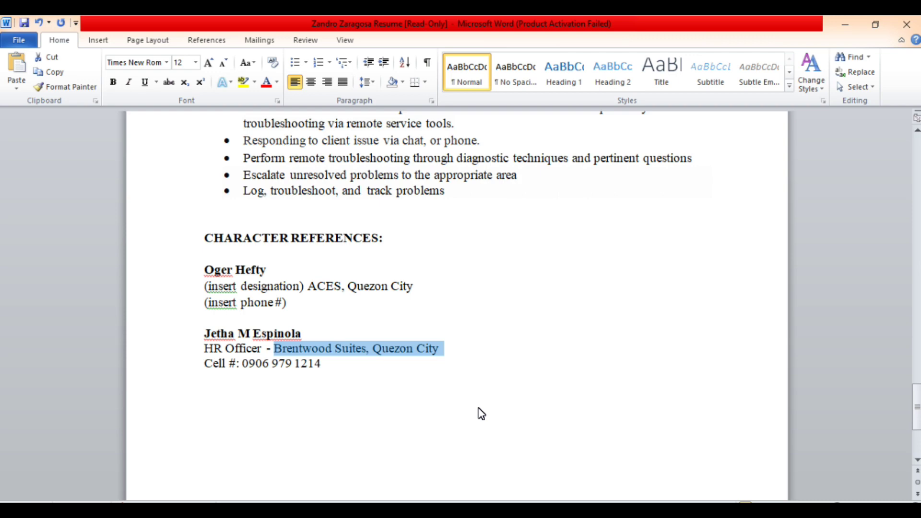
key("Delete")
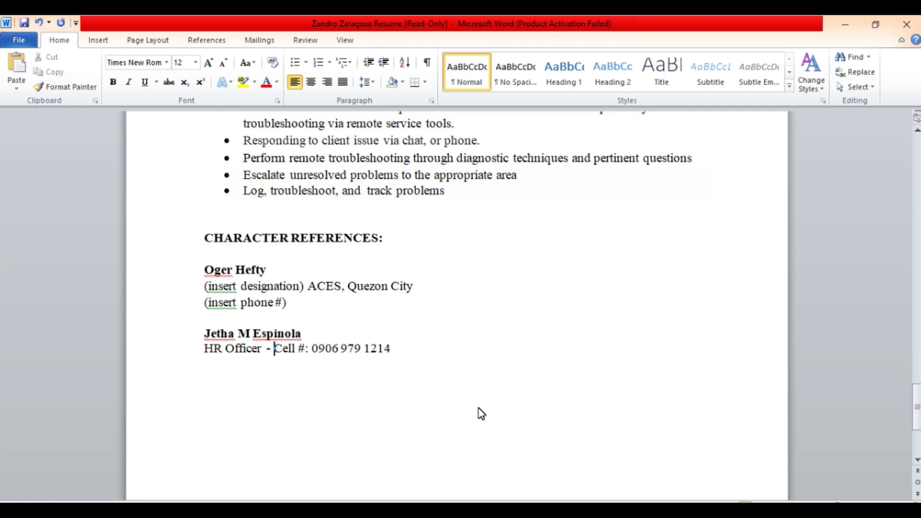
key("Return")
Start typing the note 'what d' at the end of the HR Officer line.
left_click(301, 355)
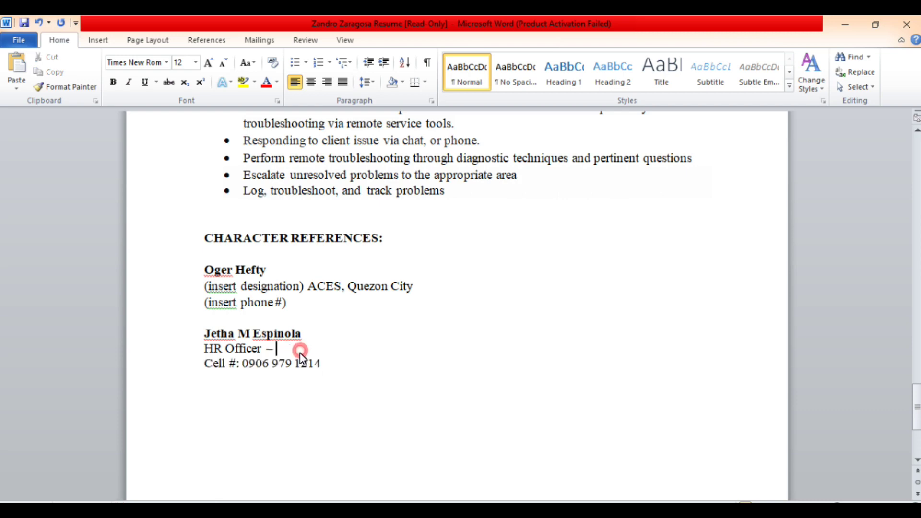
type("wh")
type("at d")
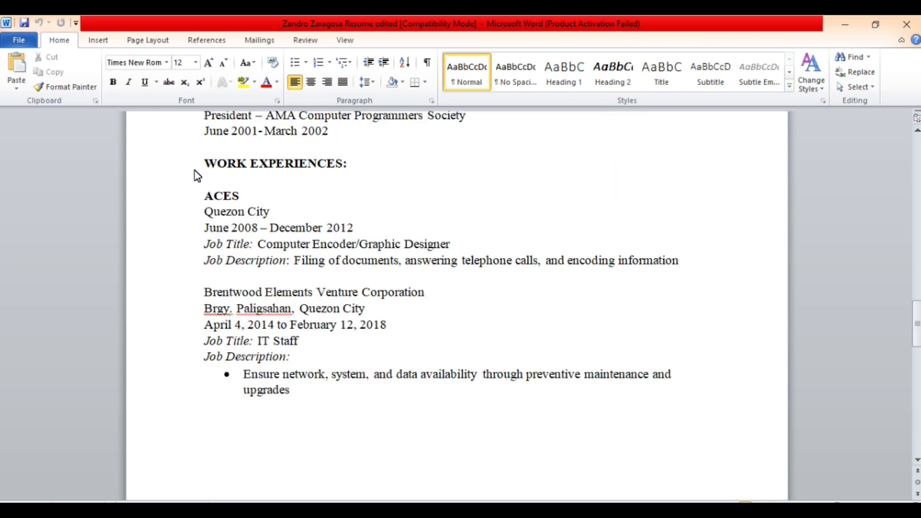
left_click_drag(202, 163, 459, 239)
key("ctrl+c")
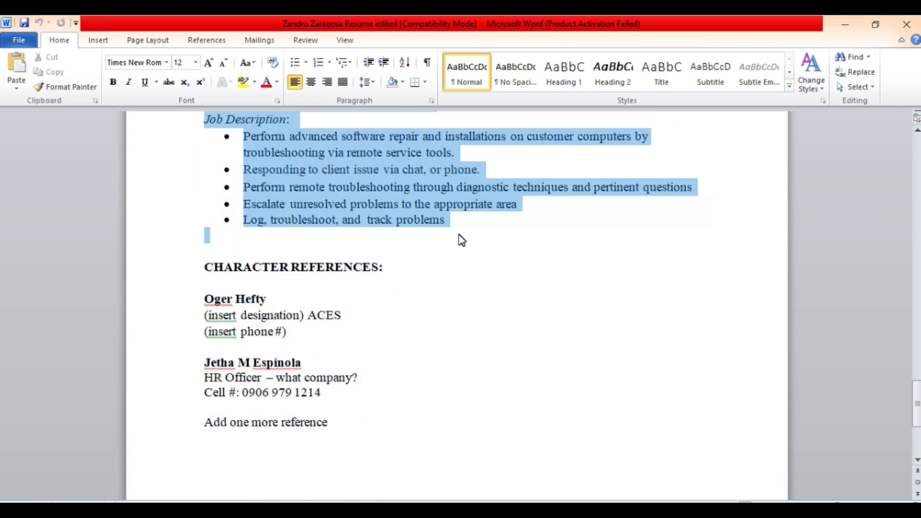
Cut the selected Work Experiences section from the résumé.
right_click(425, 198)
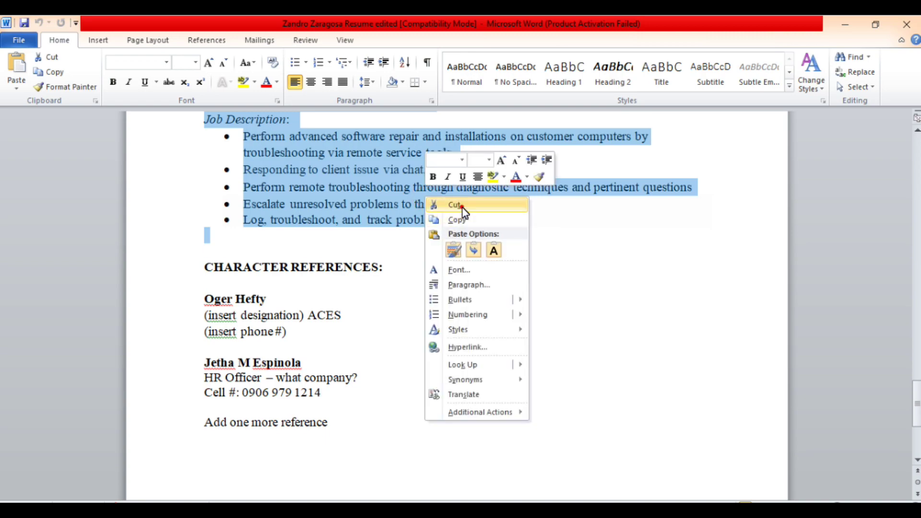
left_click(456, 206)
scroll(361, 266, "up", 20)
scroll(361, 267, "down", 5)
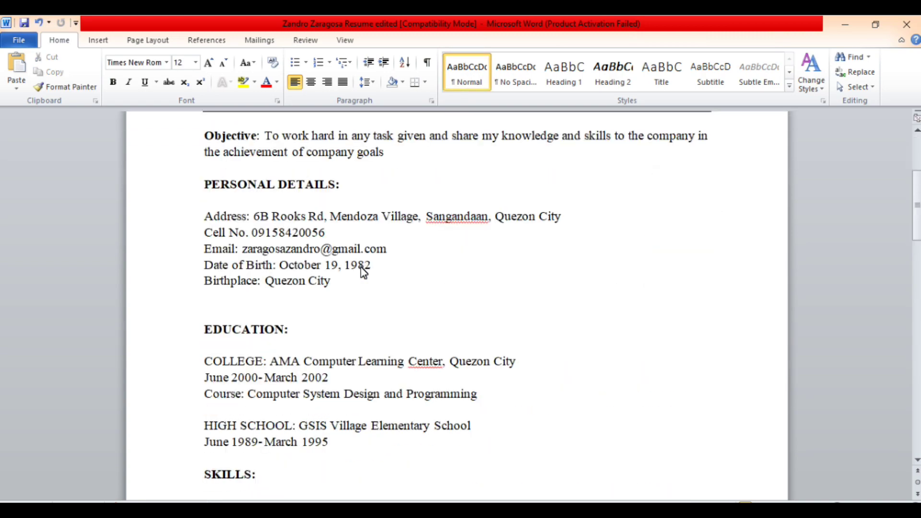
scroll(408, 287, "up", 1)
scroll(409, 286, "down", 1)
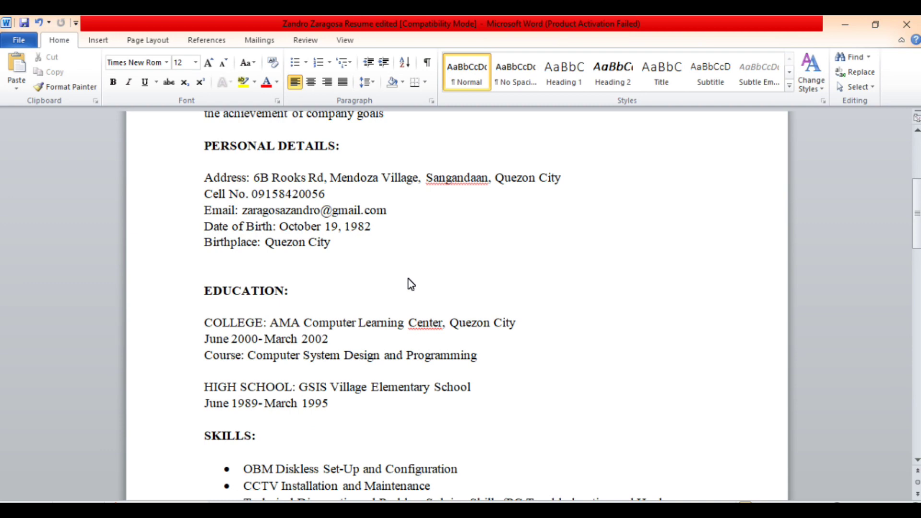
Paste the Work Experiences section on a new line after 'Birthplace: Quezon City'.
left_click(403, 249)
key("Return")
key("Return")
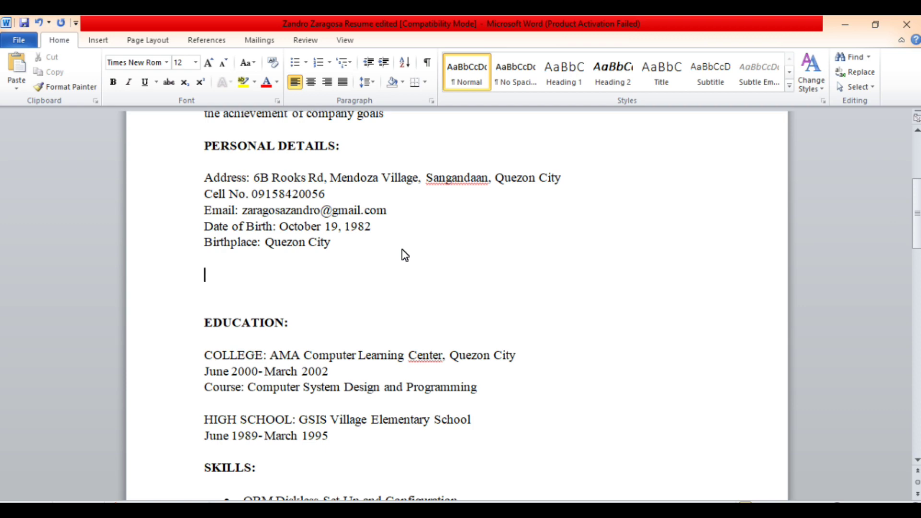
key("ctrl+v")
Scroll through the résumé to check that Work Experiences now follows Personal Details.
scroll(577, 396, "up", 3)
scroll(561, 384, "up", 2)
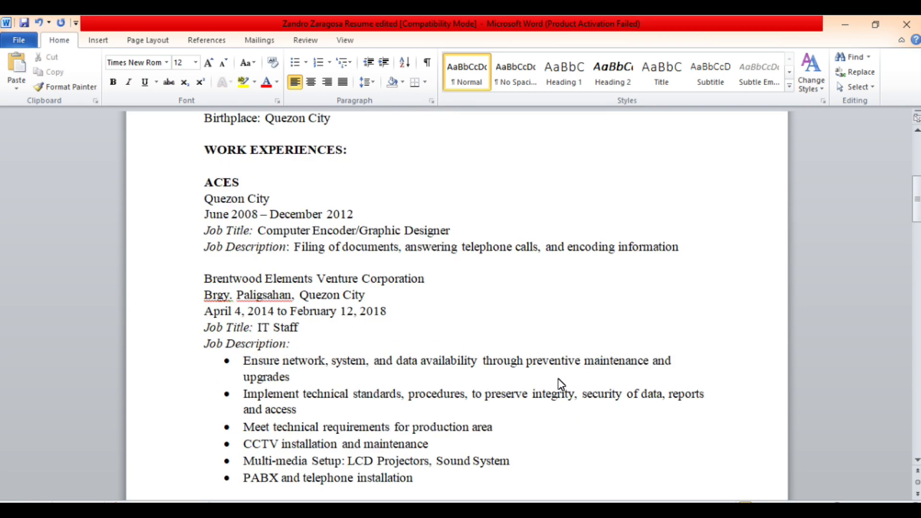
scroll(555, 376, "down", 15)
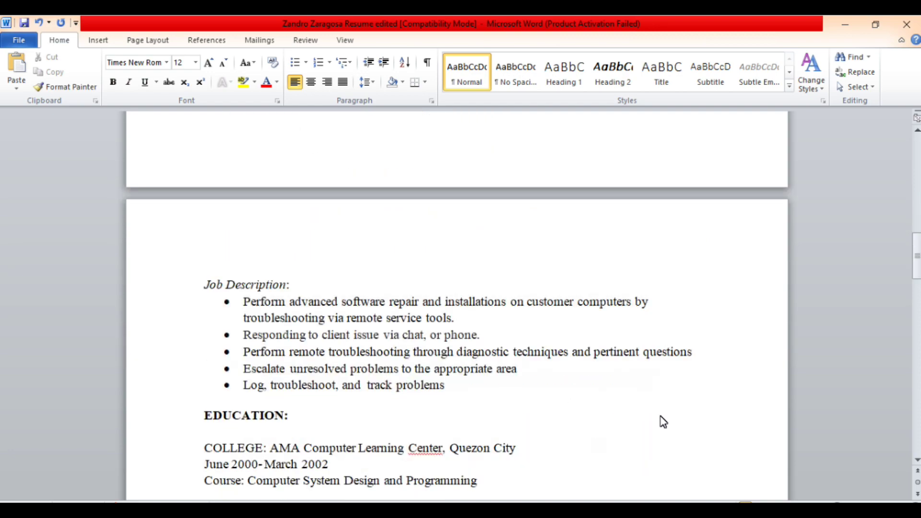
scroll(673, 422, "down", 18)
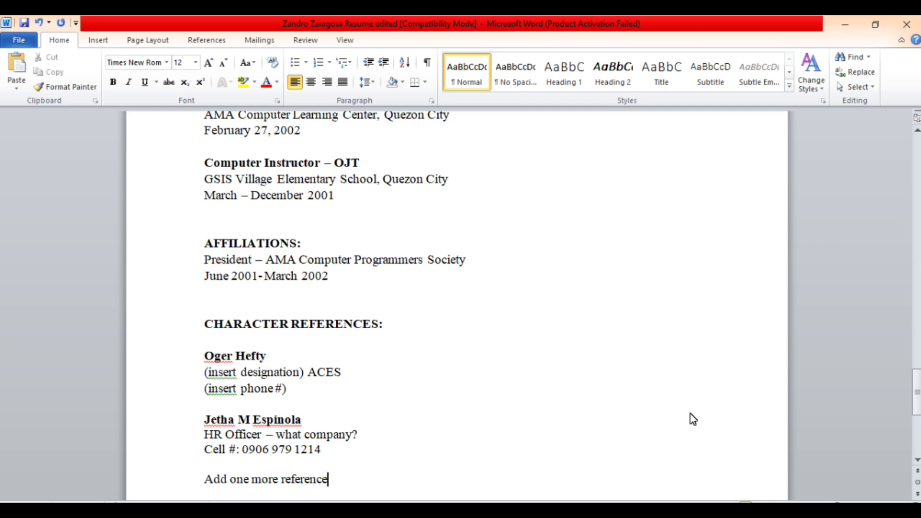
left_click_drag(916, 391, 916, 429)
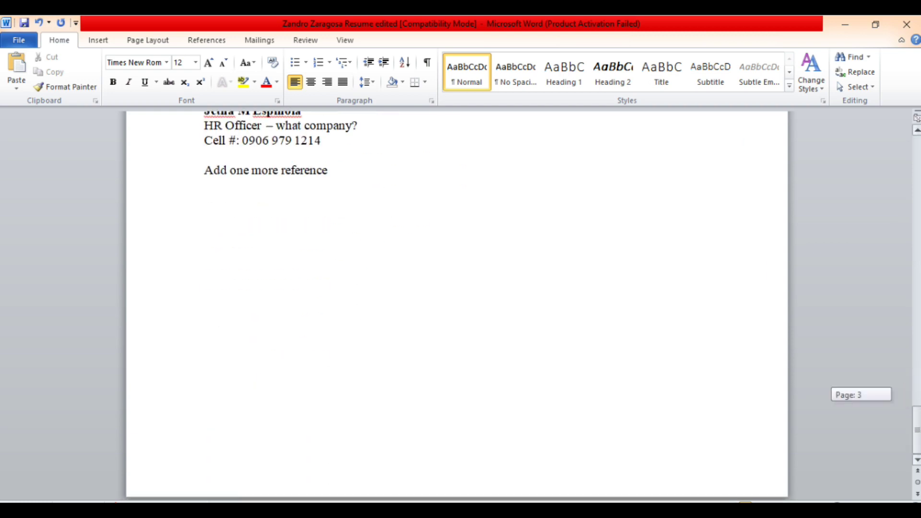
left_click_drag(916, 430, 917, 143)
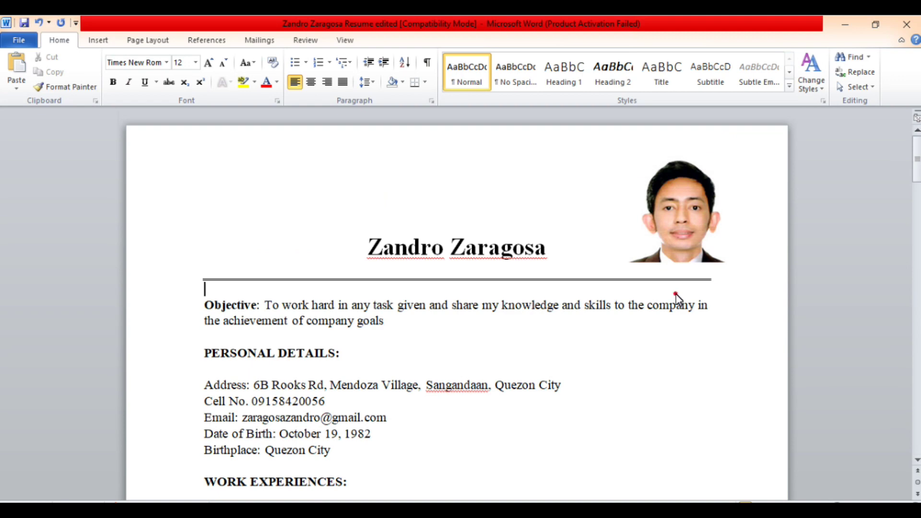
scroll(547, 357, "down", 4)
scroll(550, 357, "up", 5)
left_click(486, 329)
scroll(429, 326, "down", 3)
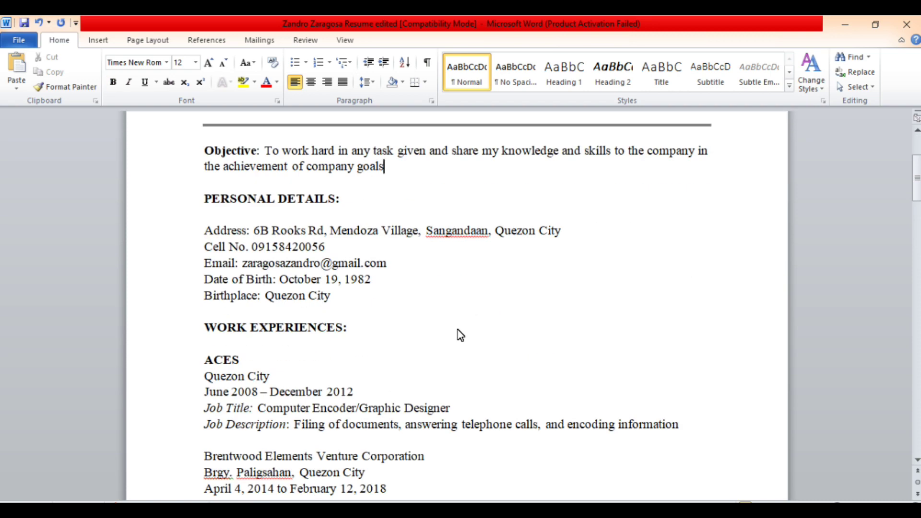
scroll(461, 336, "down", 3)
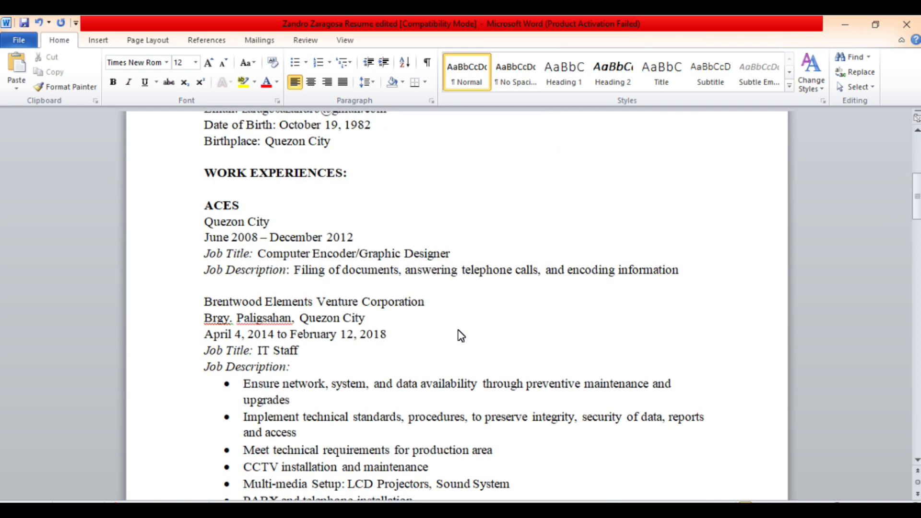
scroll(461, 336, "up", 3)
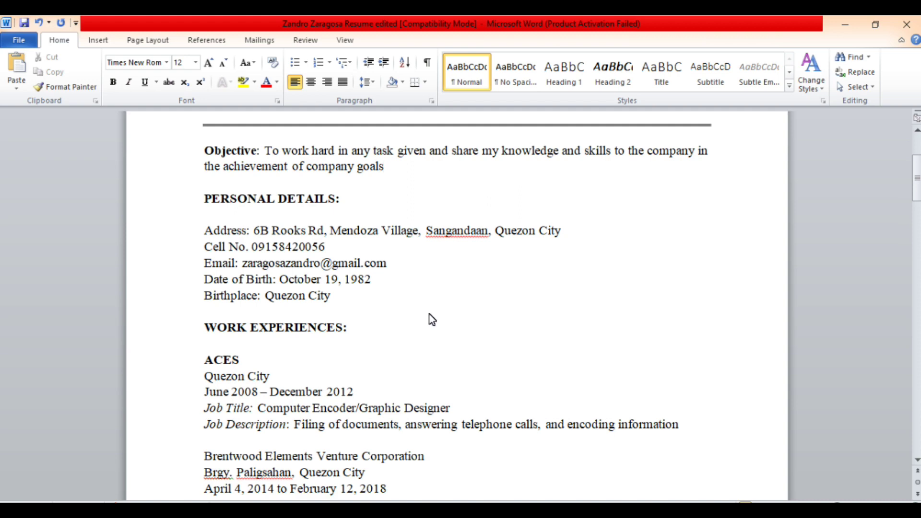
scroll(428, 320, "down", 2)
left_click_drag(205, 249, 470, 440)
scroll(490, 372, "down", 3)
left_click(490, 372)
scroll(485, 366, "down", 6)
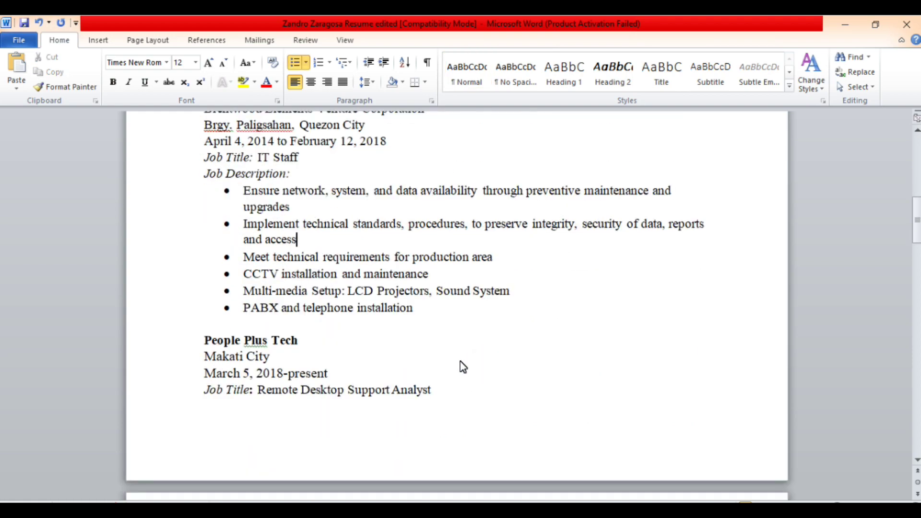
scroll(463, 367, "down", 4)
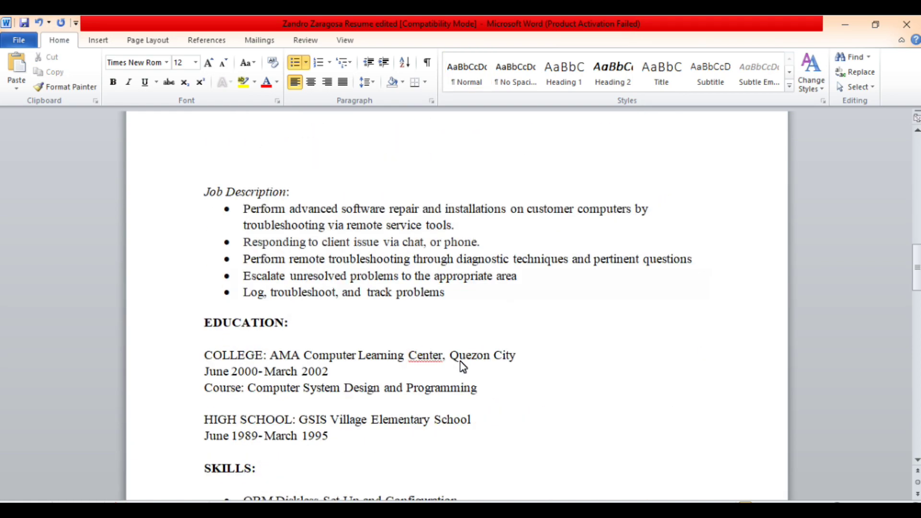
scroll(462, 367, "down", 11)
scroll(462, 367, "up", 6)
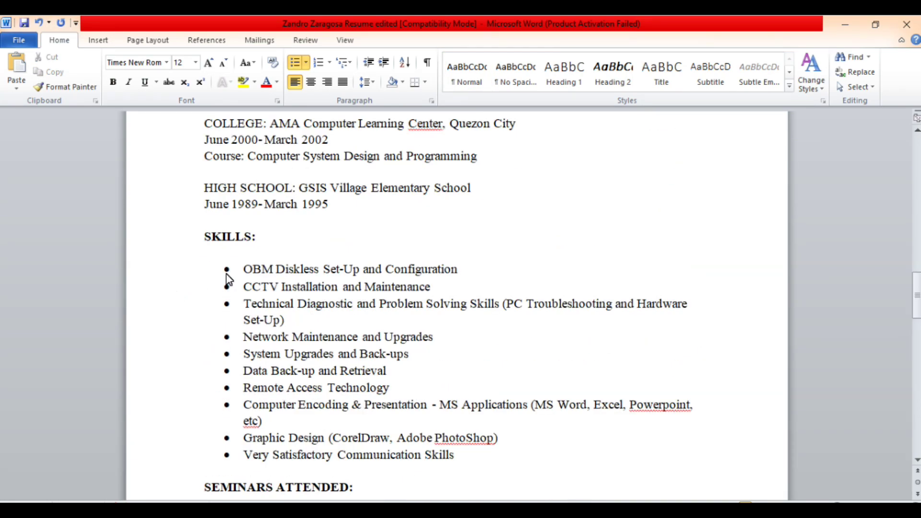
left_click(181, 247)
left_click(402, 237)
scroll(405, 240, "up", 5)
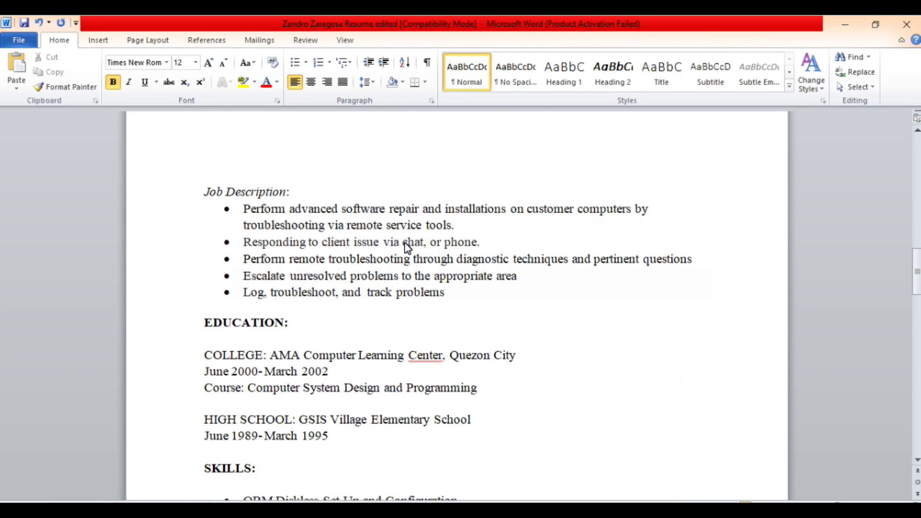
scroll(407, 247, "down", 1)
left_click(197, 267)
left_click(419, 346)
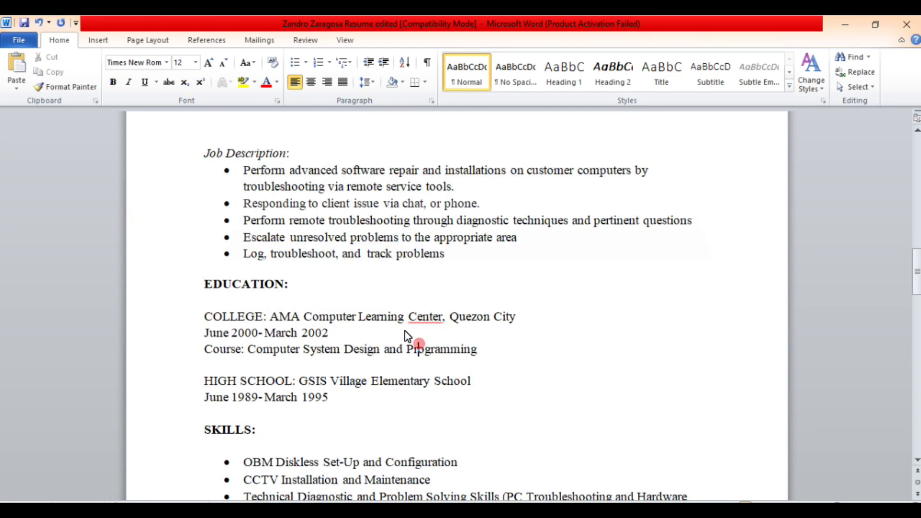
scroll(404, 335, "down", 20)
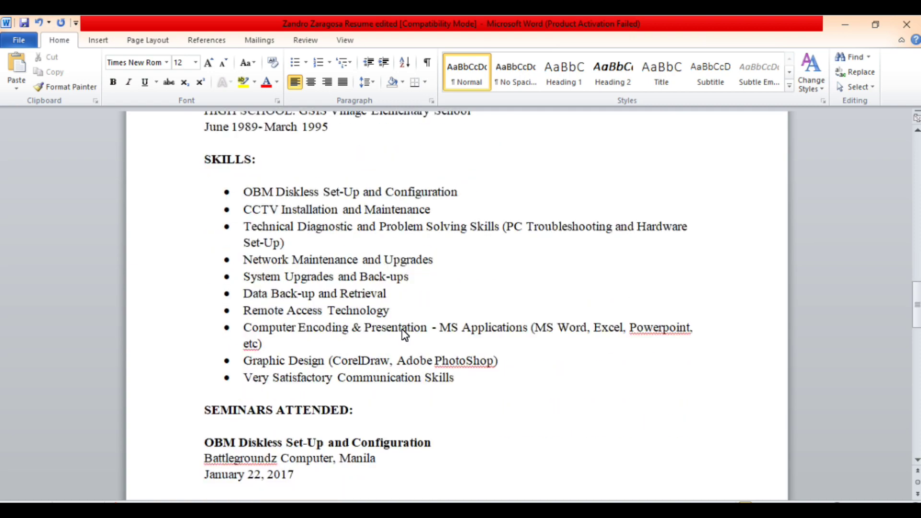
scroll(521, 382, "up", 20)
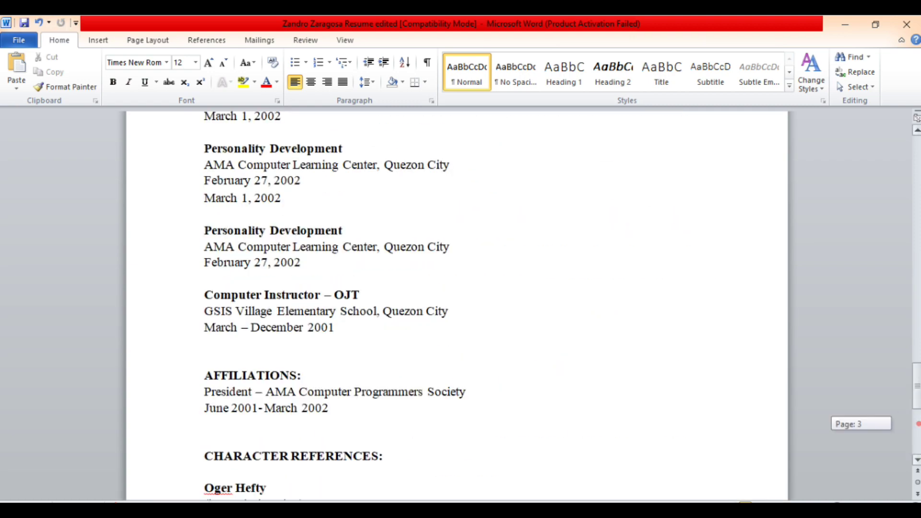